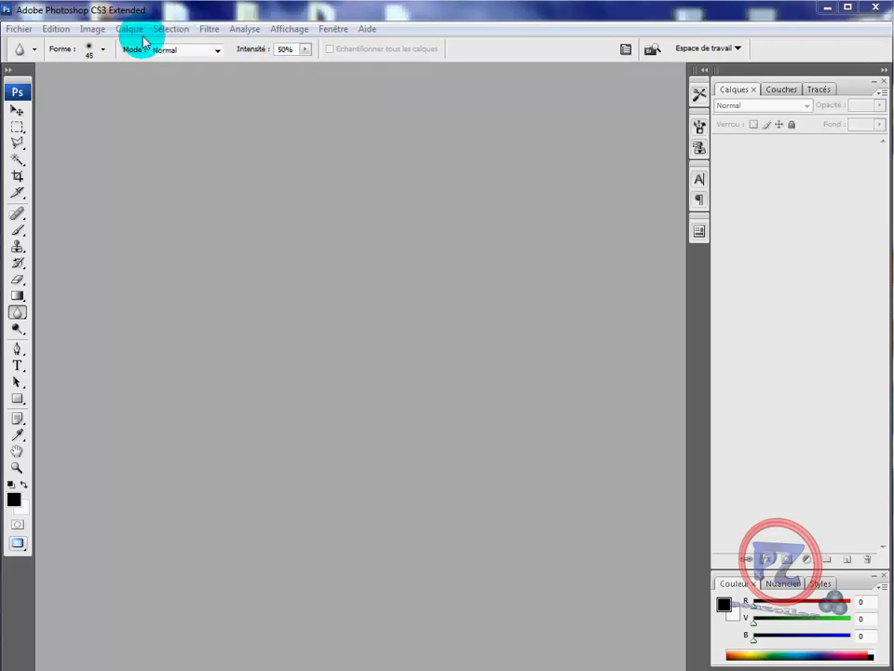
click(16, 31)
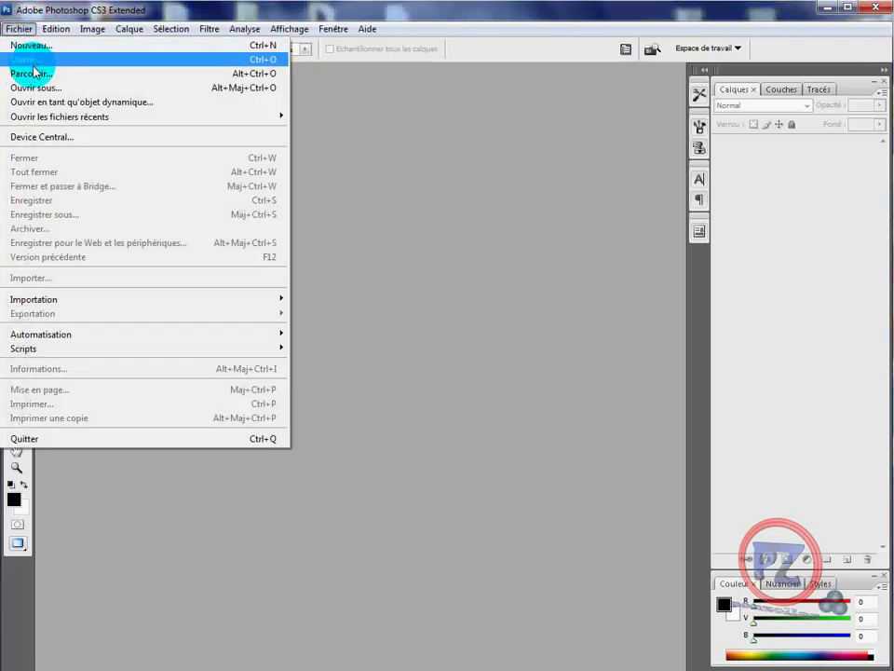
mouse_move(93, 31)
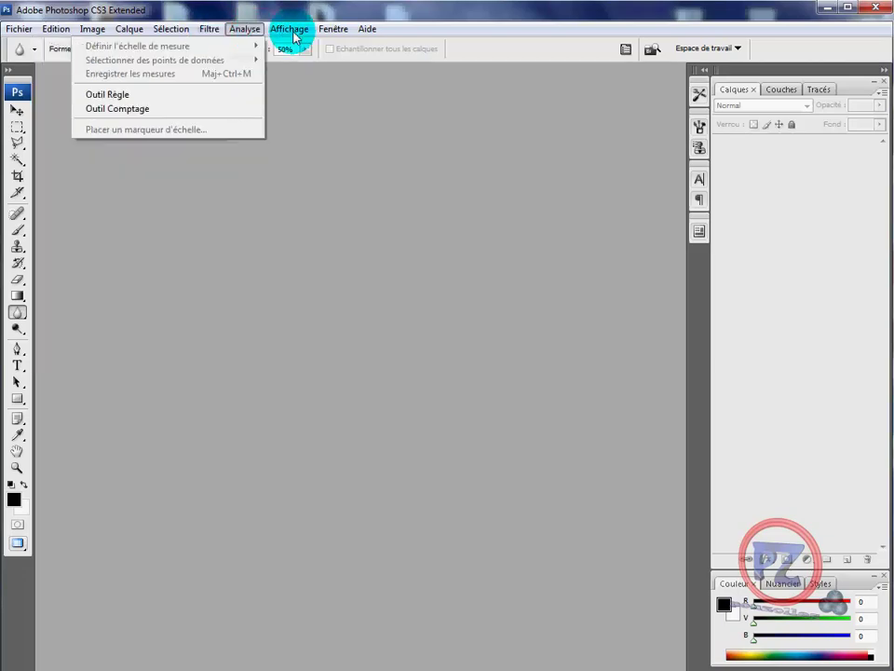
mouse_move(56, 28)
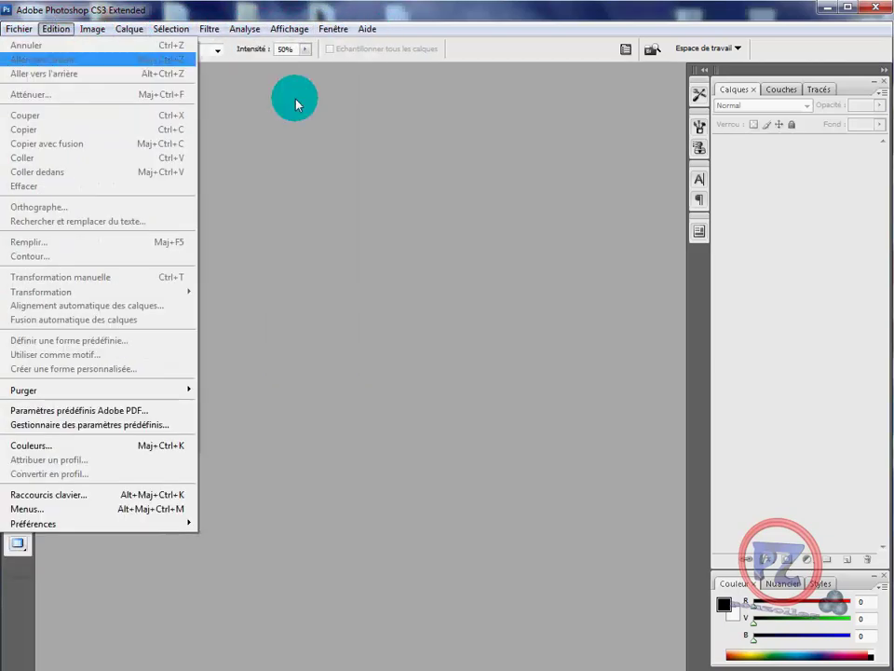
click(295, 103)
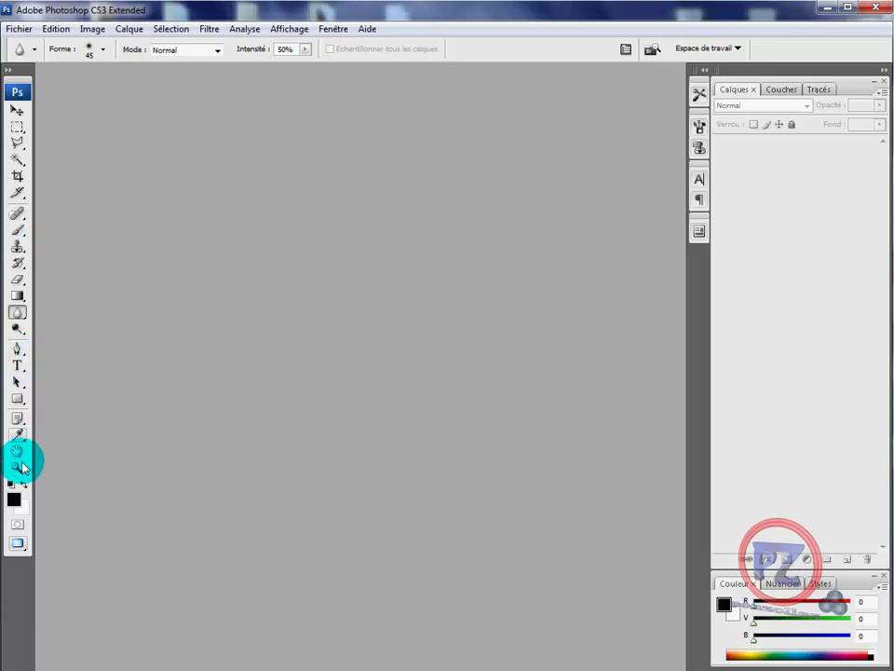
click(16, 112)
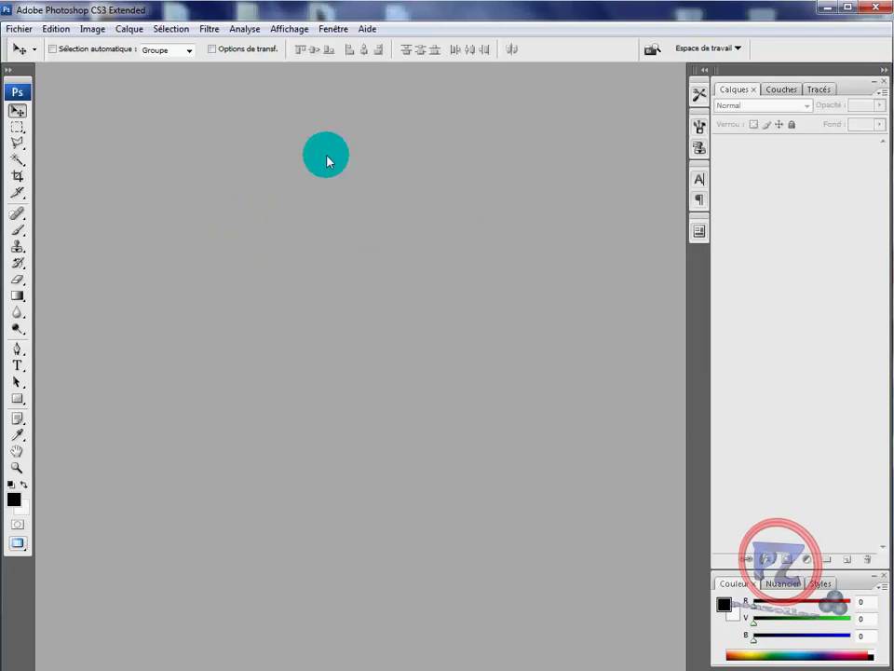
click(16, 130)
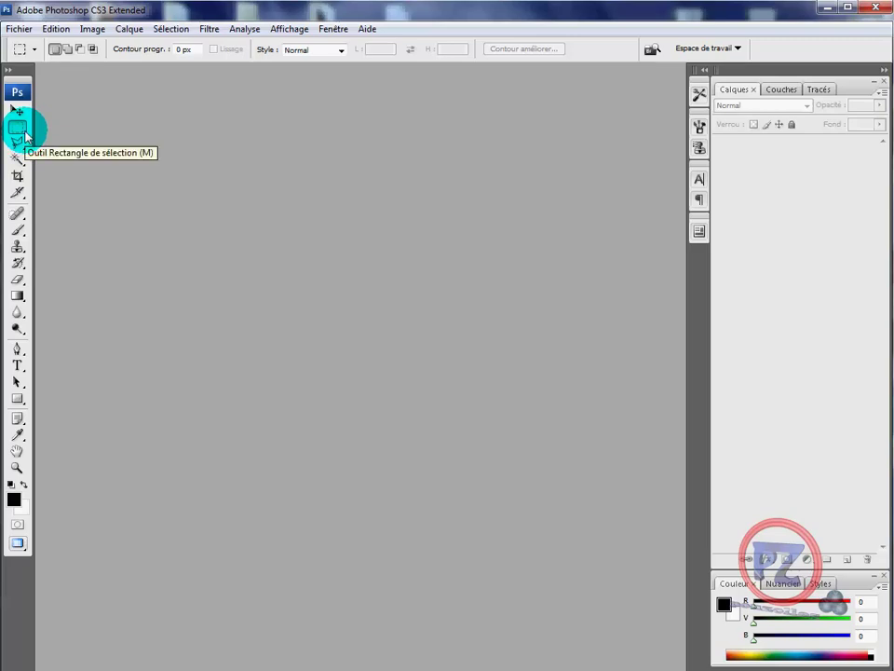
click(25, 133)
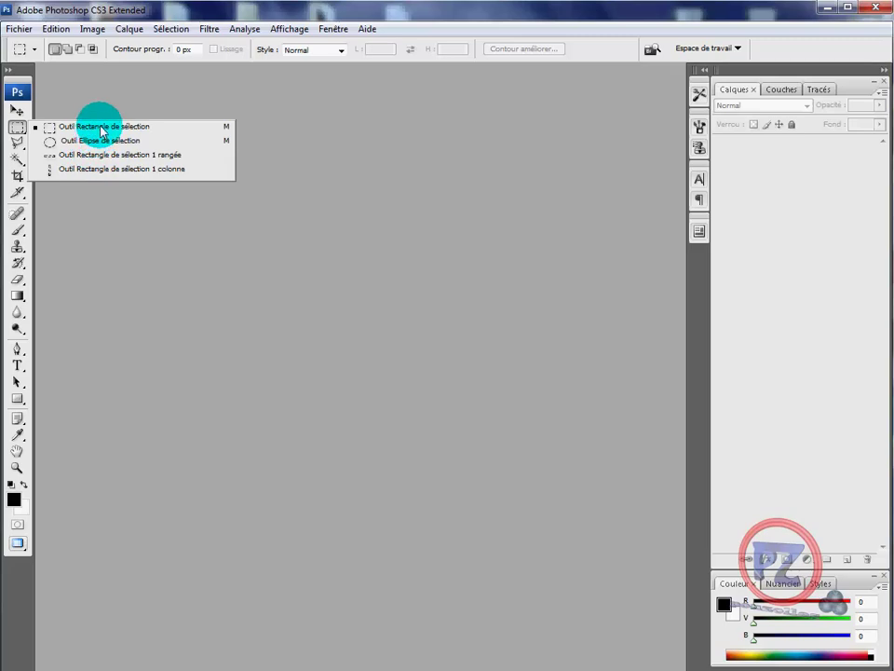
click(101, 203)
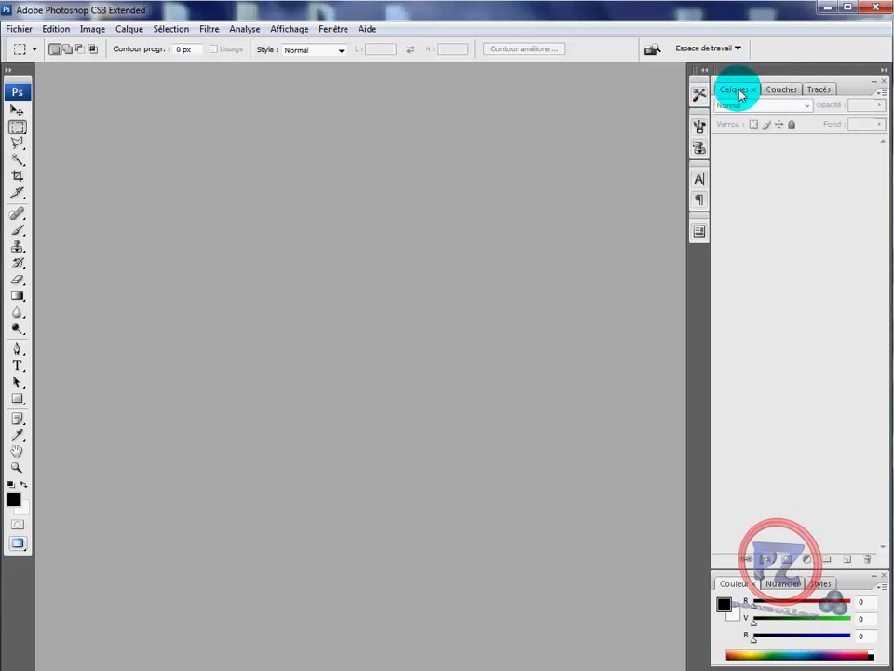
click(333, 29)
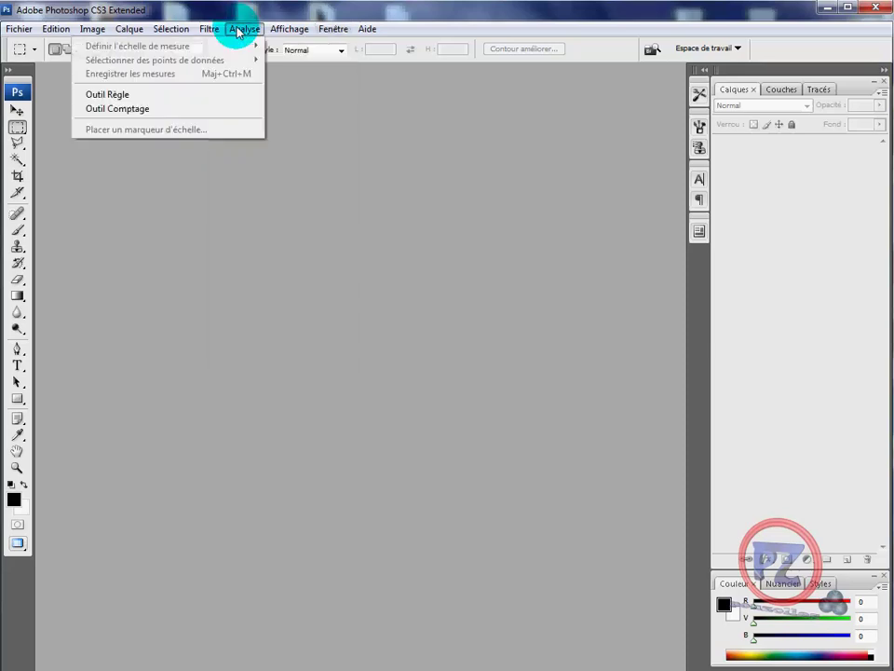
mouse_move(297, 30)
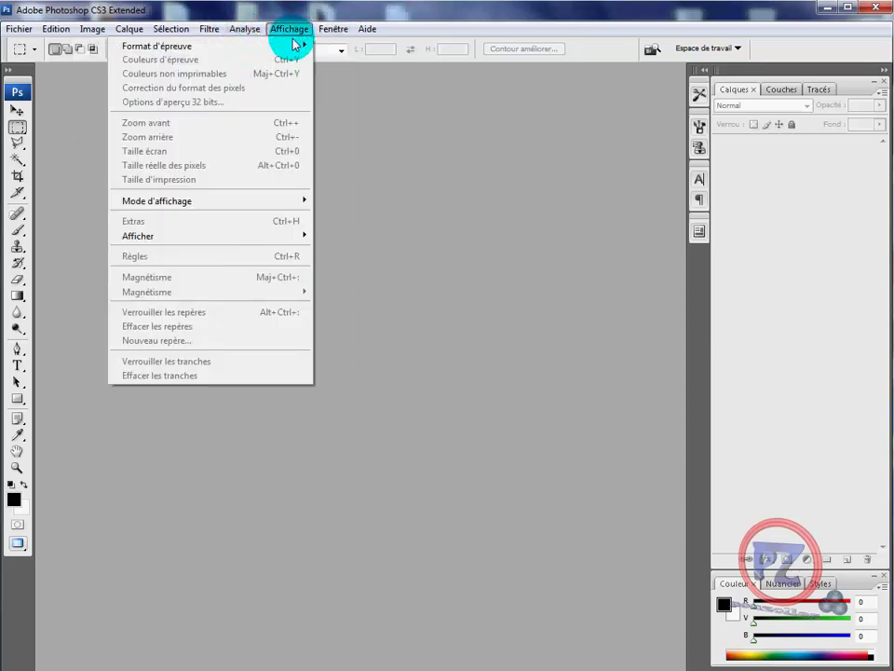
mouse_move(333, 33)
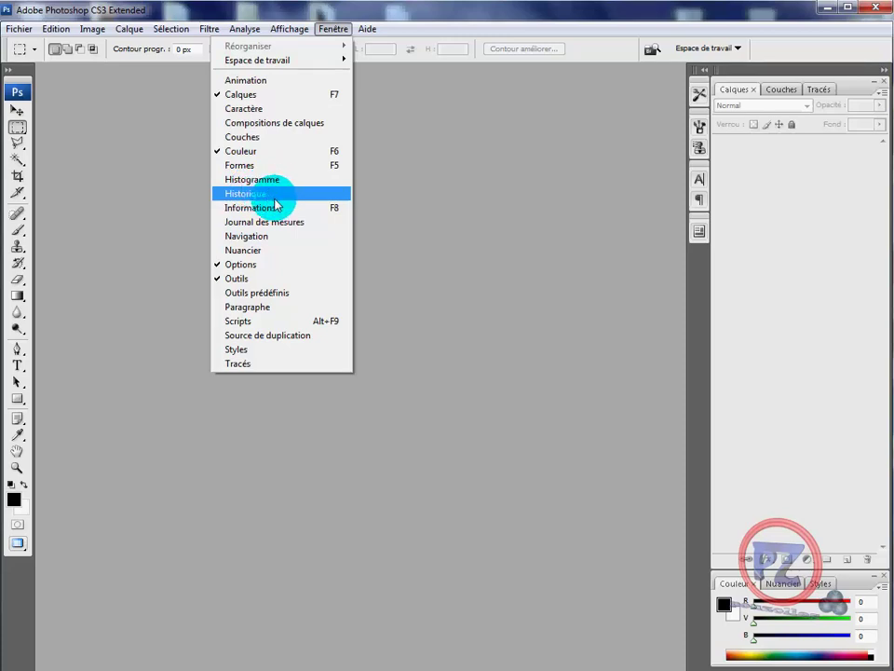
click(160, 179)
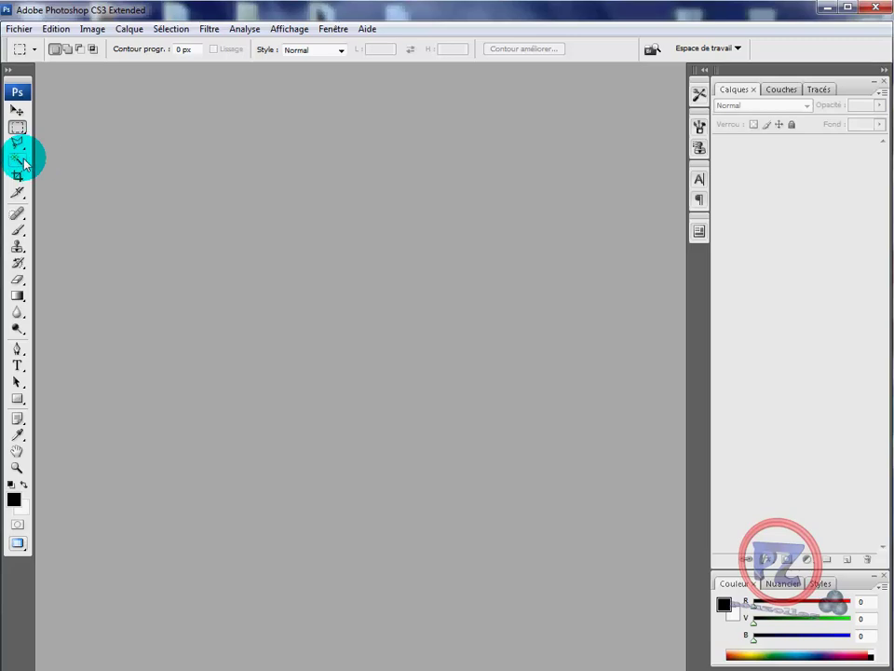
Open the bird image "La Passerine Nonpareil ou Le Pape. Passerina ciris" from the desktop
click(22, 31)
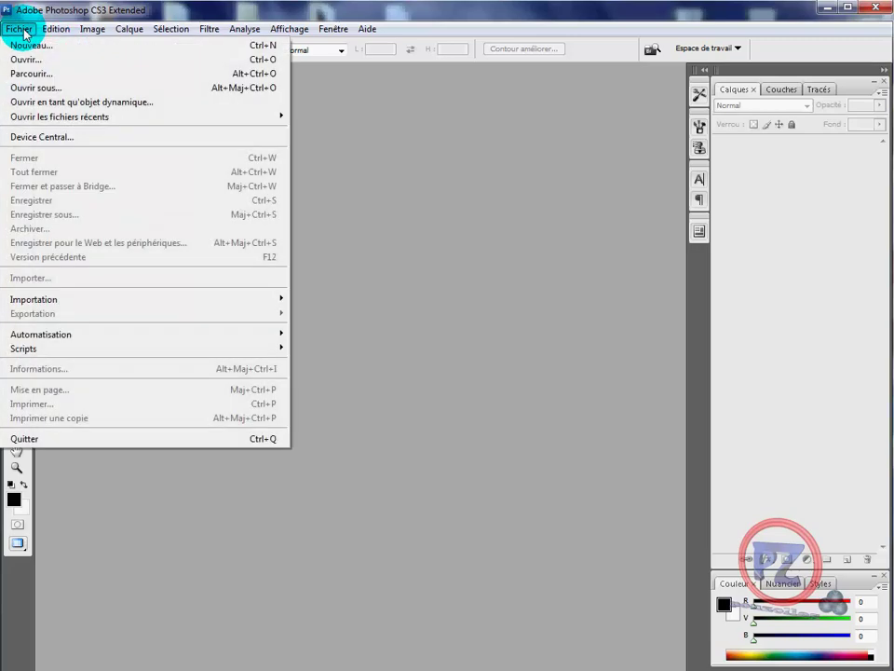
click(24, 60)
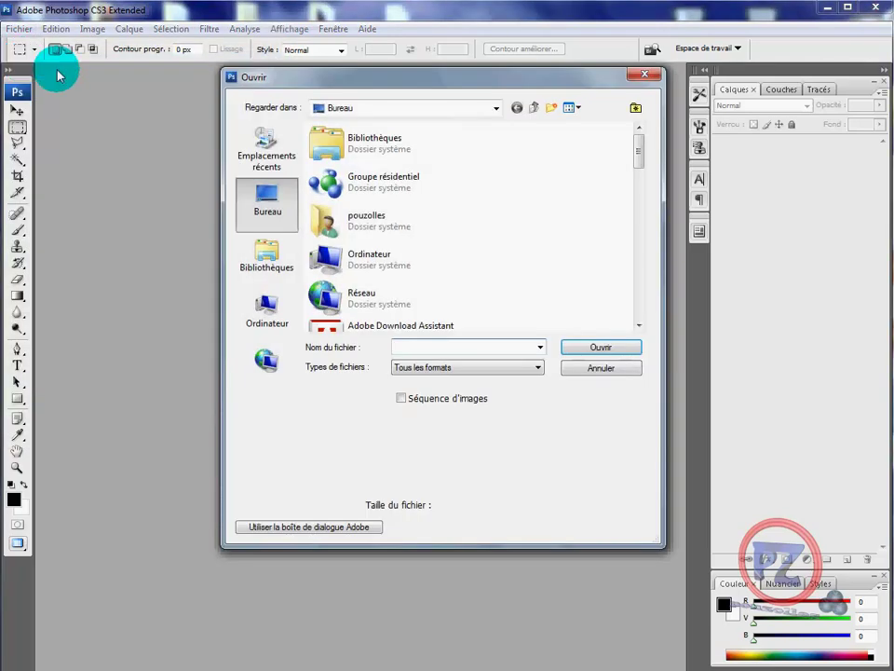
drag(639, 161, 637, 272)
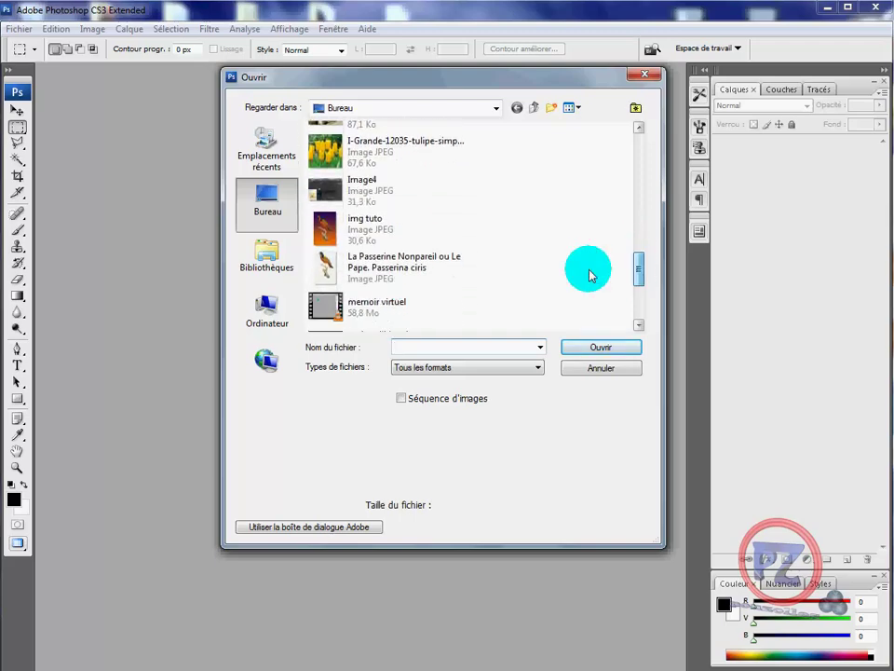
double_click(329, 265)
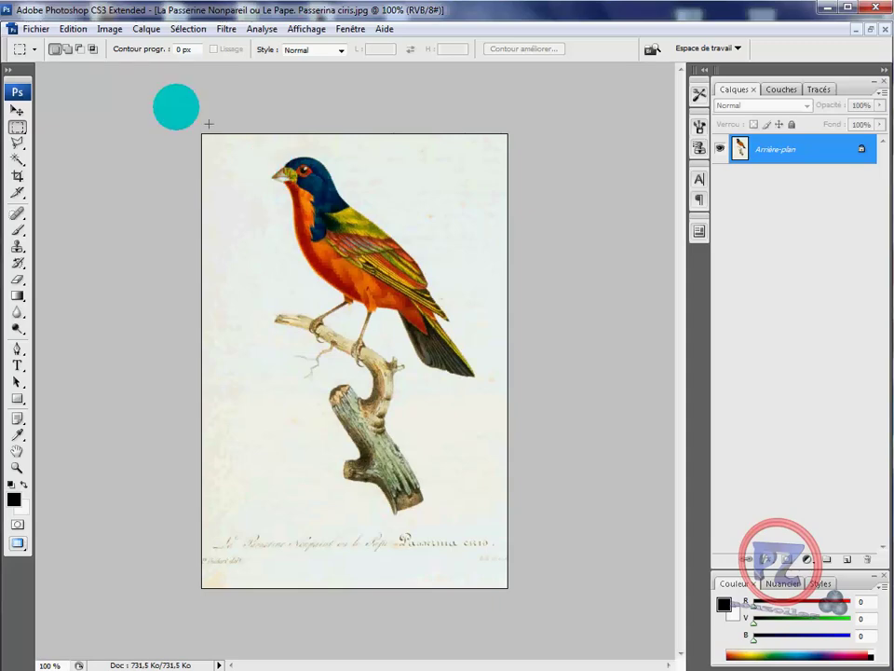
Switch from Quick Selection to the Magic Wand and select the pale background around the bird
click(19, 161)
click(70, 158)
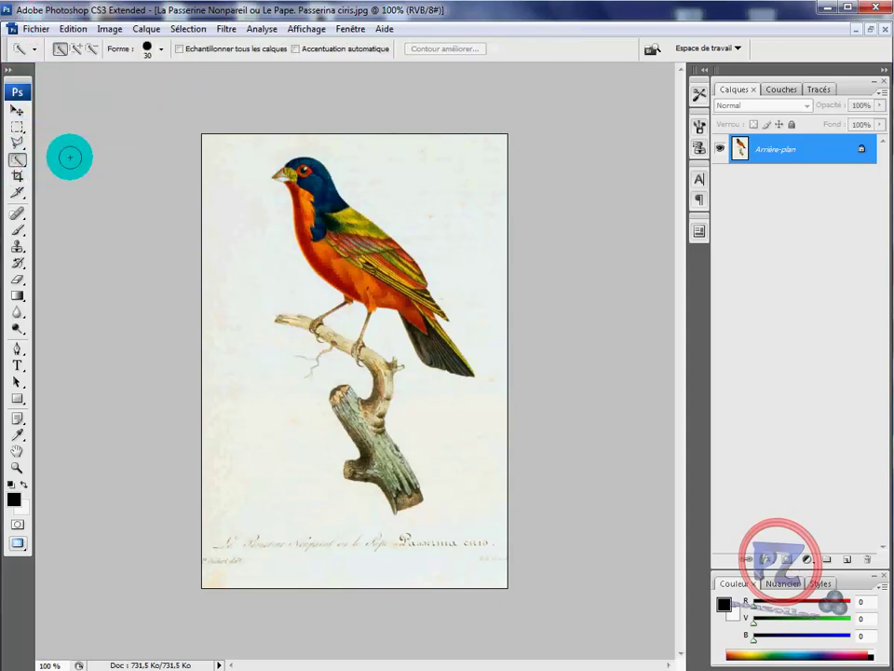
click(19, 160)
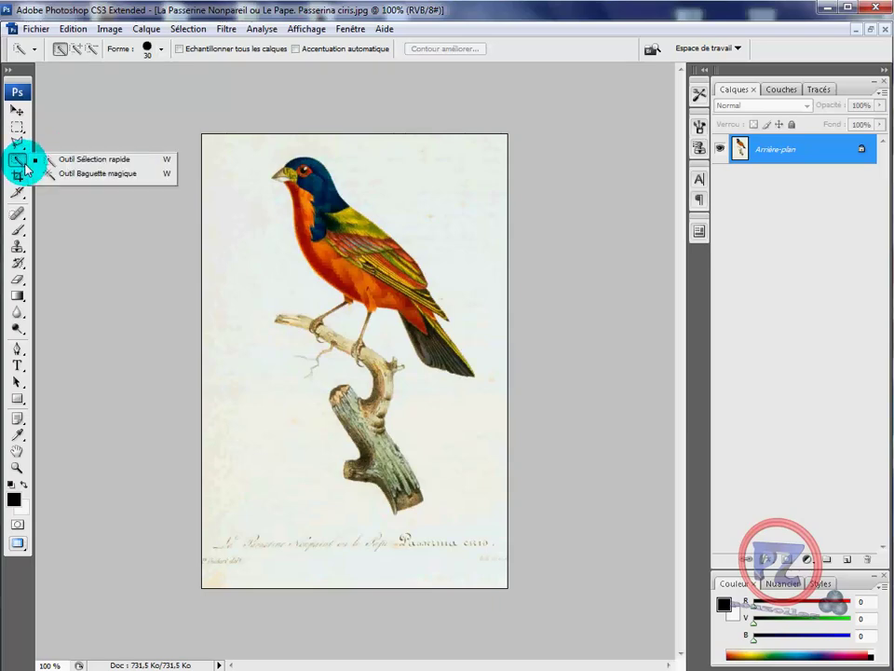
click(94, 176)
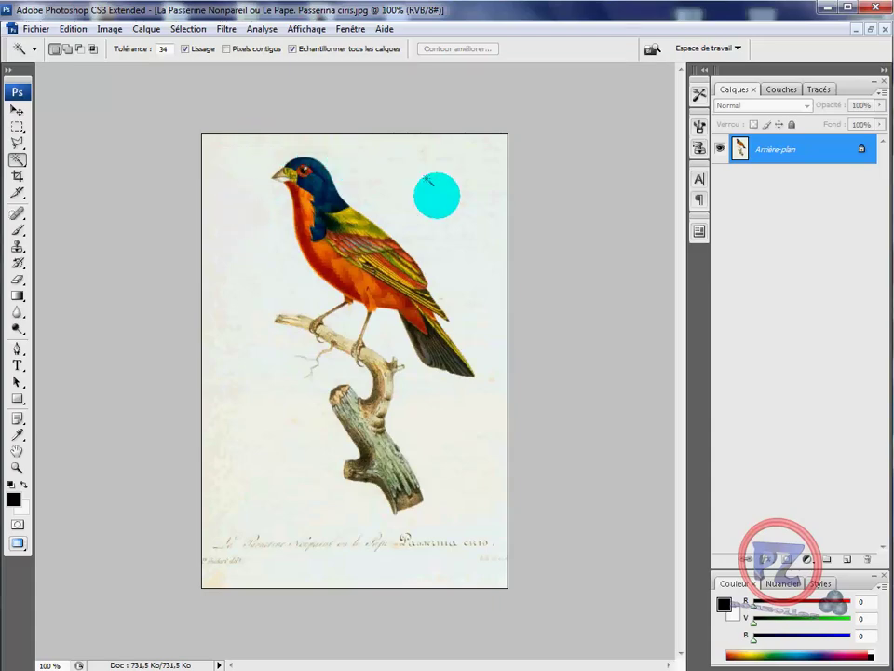
click(247, 241)
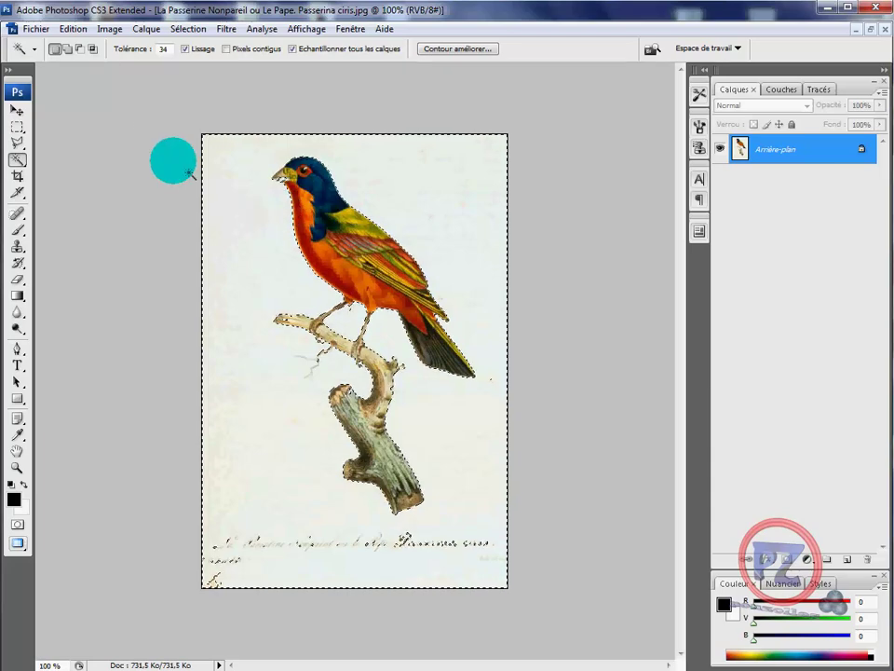
Set the Magic Wand tolerance to 60, clear the selection and select the pale background again
double_click(166, 48)
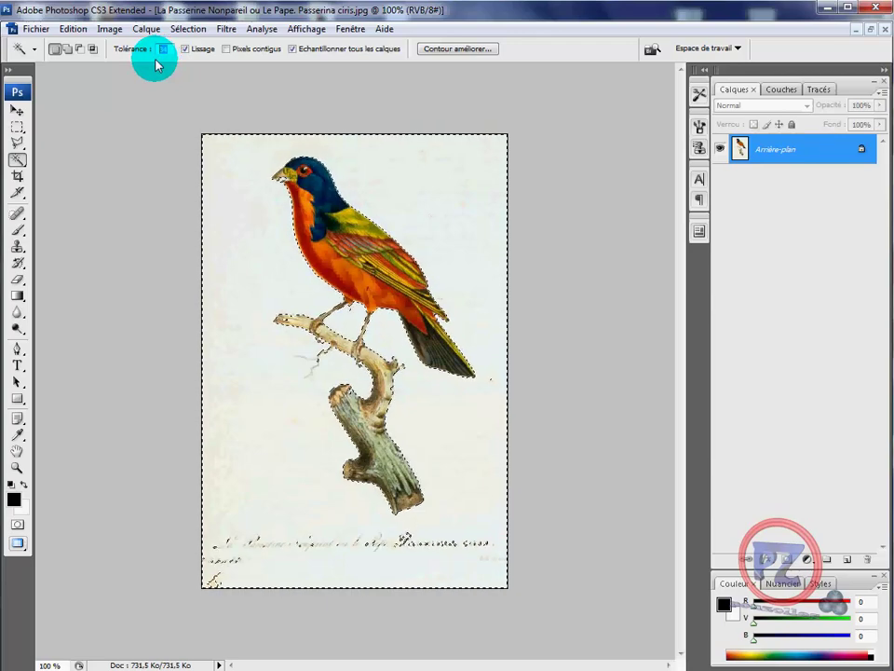
click(217, 171)
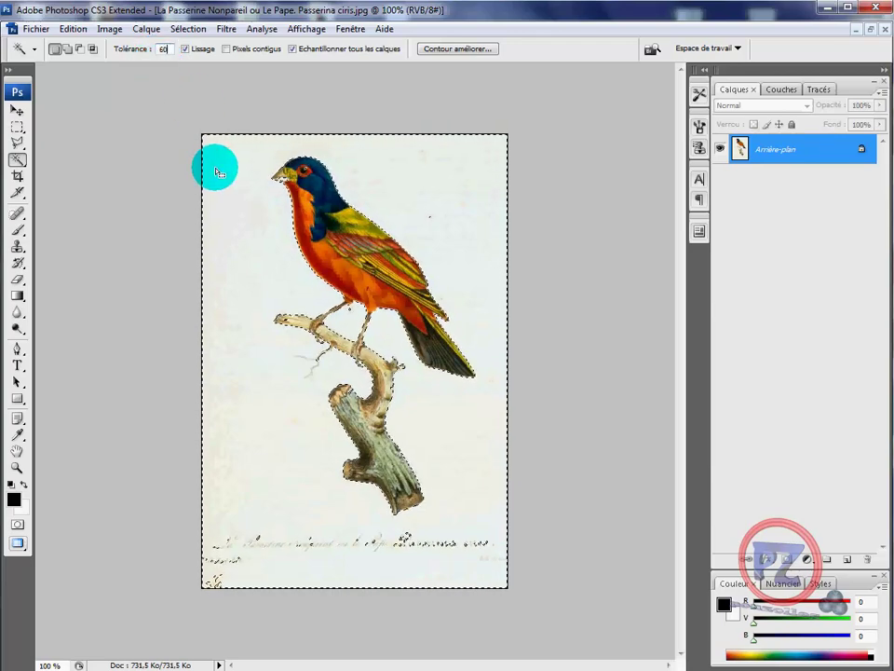
key(ctrl+d)
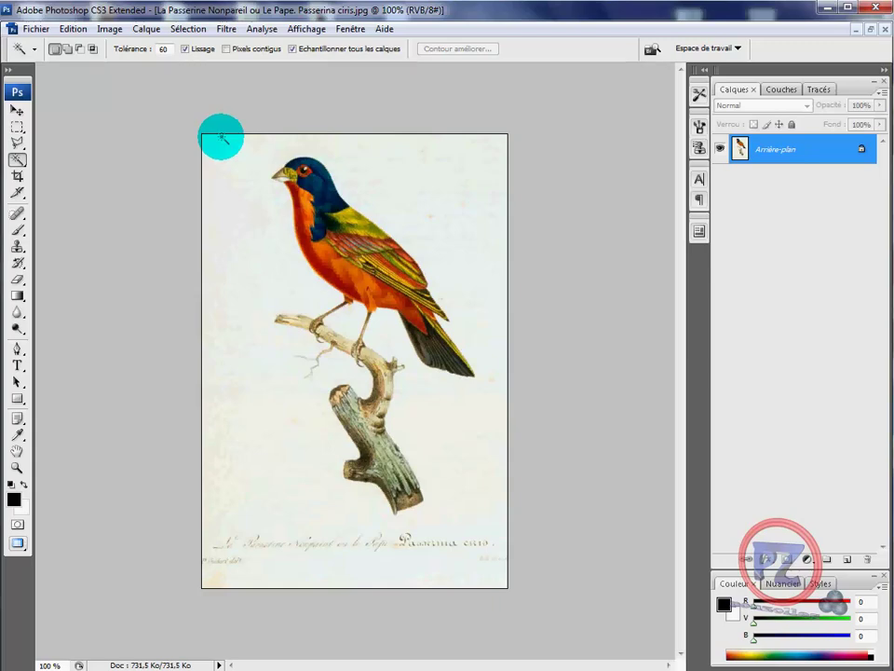
click(239, 208)
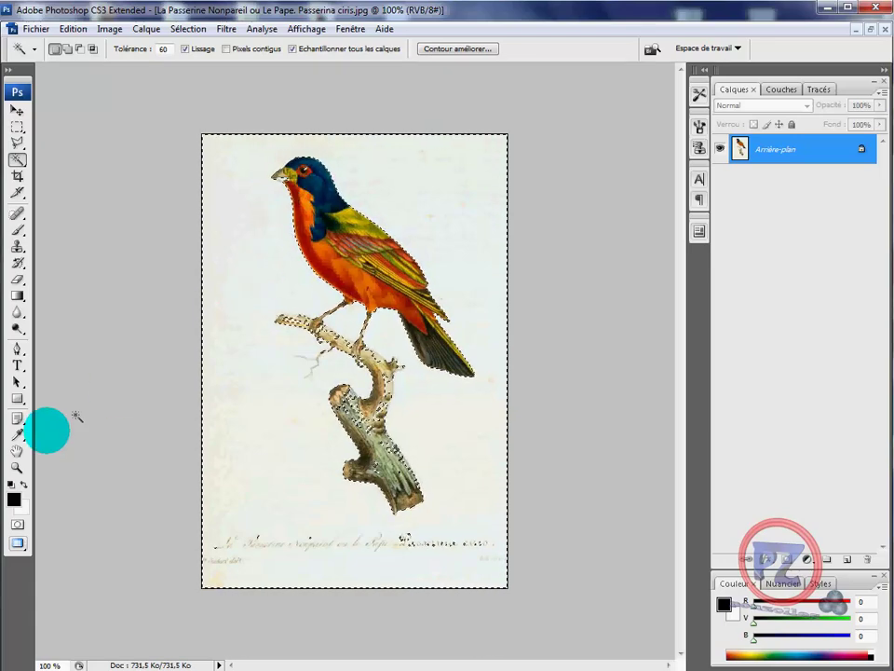
Set the Magic Wand tolerance to 30 and replace the current selection with a new one of the pale background
click(17, 466)
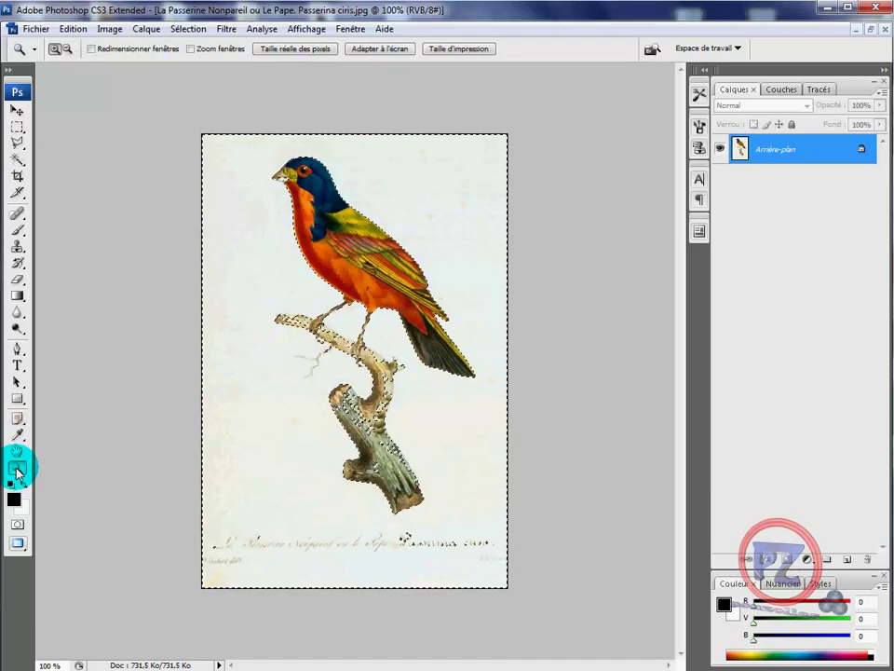
click(247, 331)
click(245, 311)
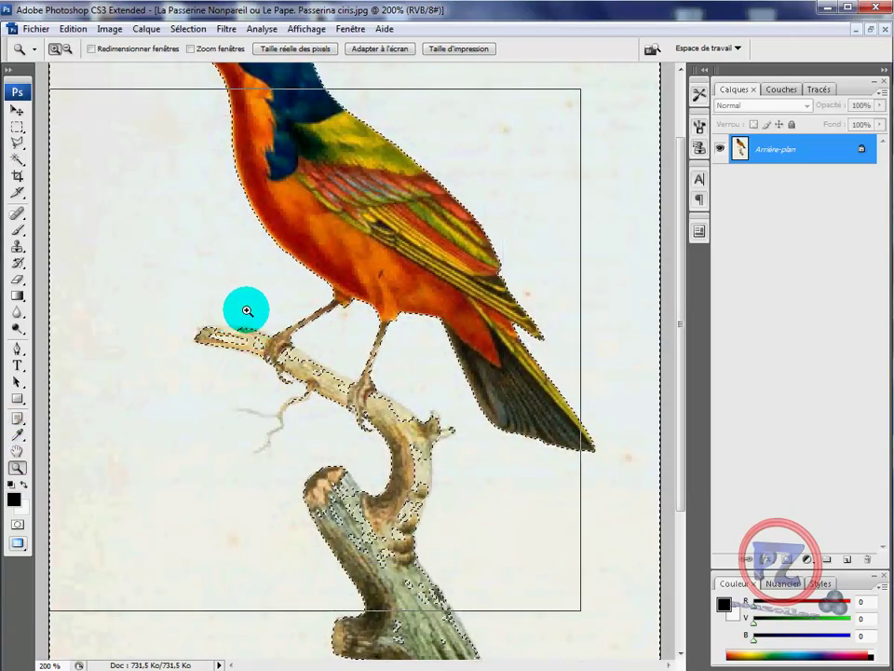
scroll(250, 292, up, 5)
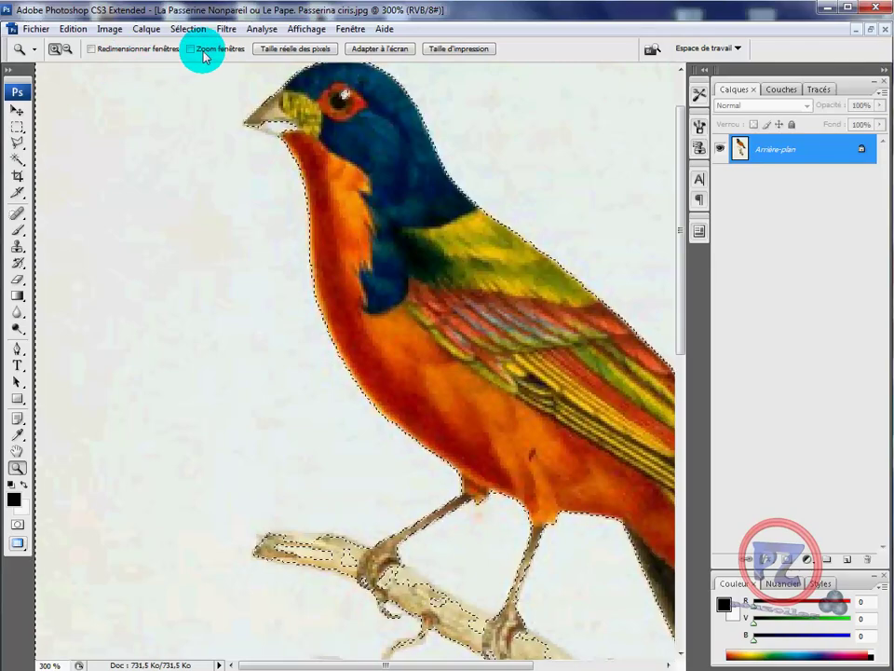
click(18, 160)
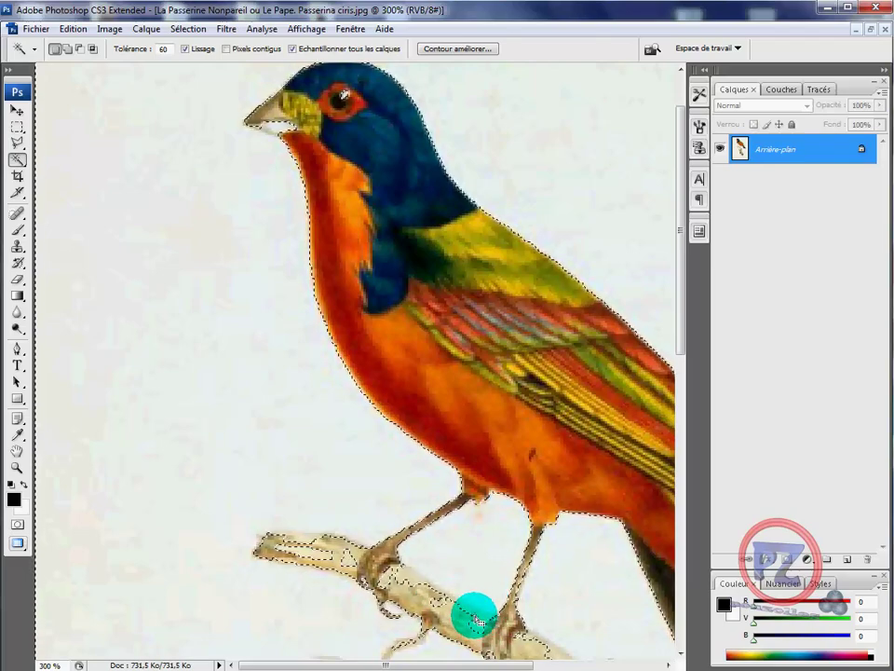
click(160, 48)
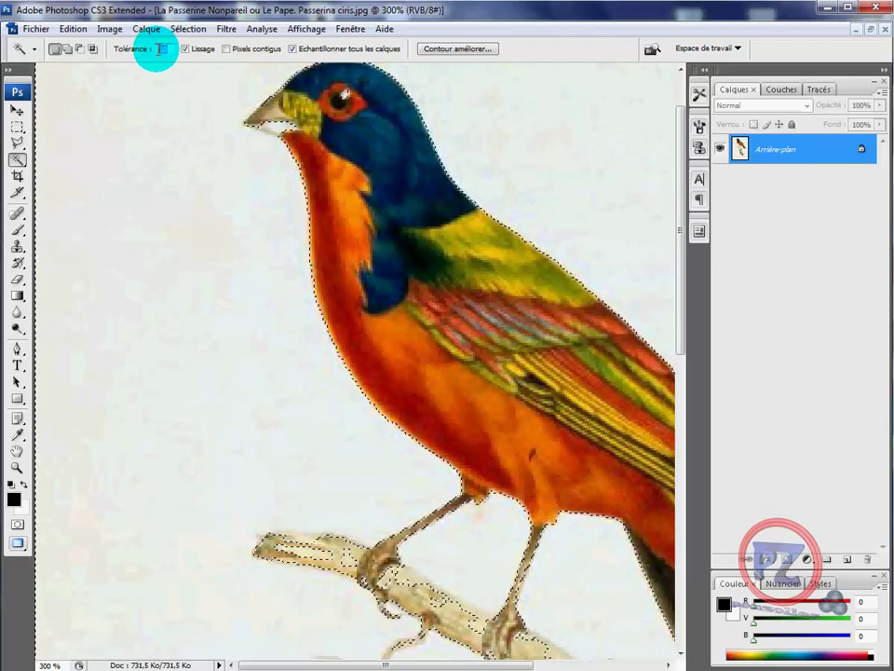
text(30)
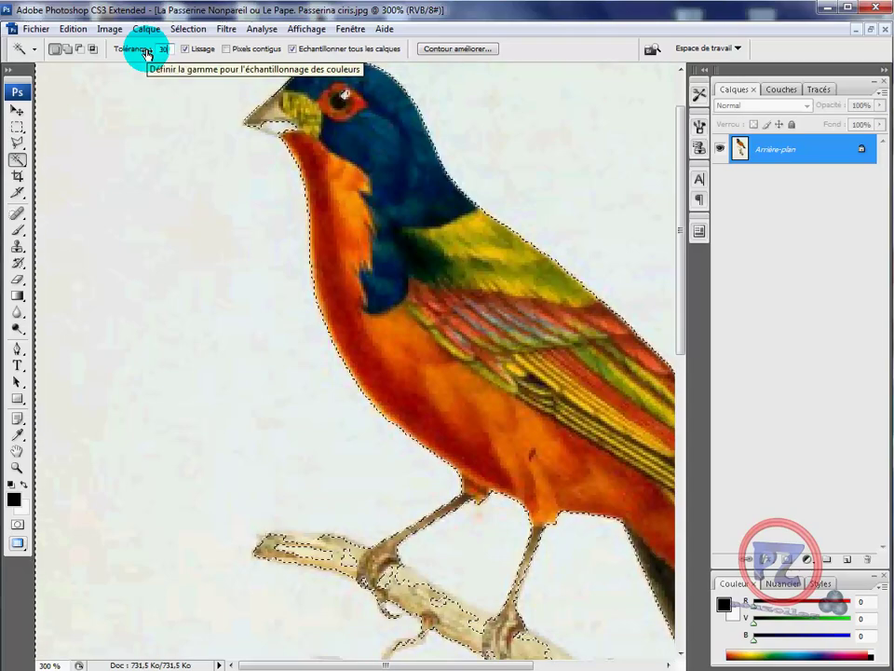
key(ctrl+d)
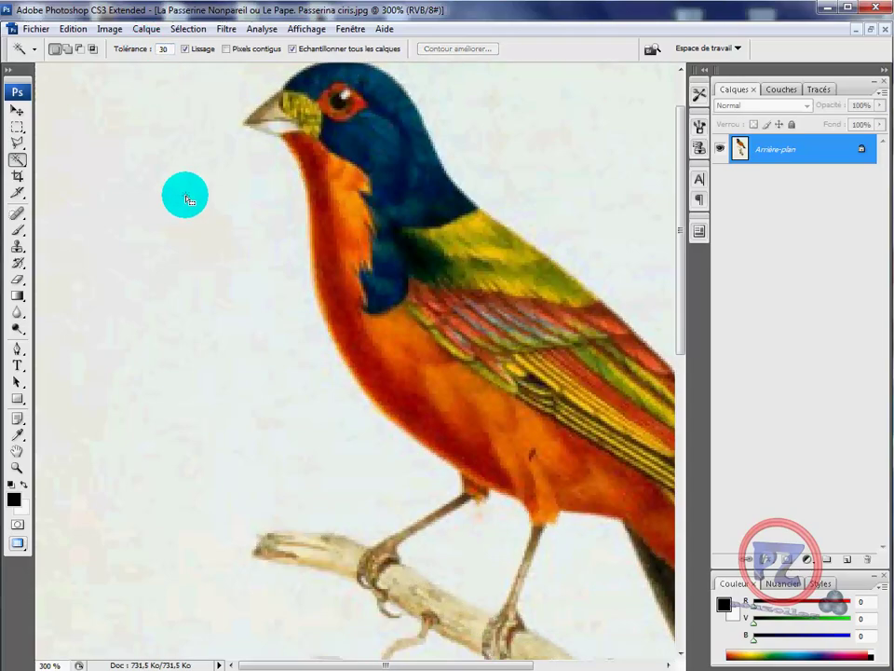
click(187, 196)
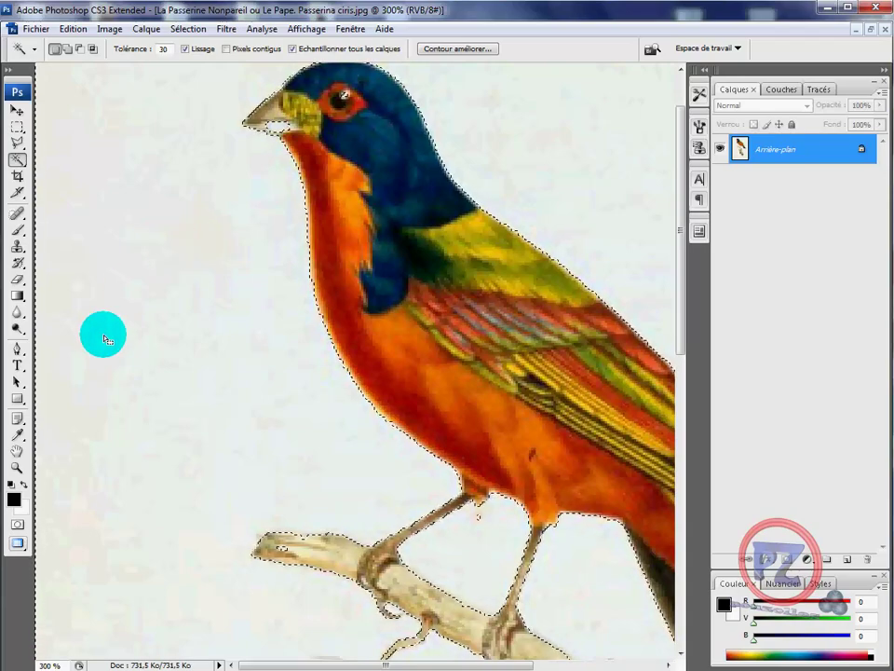
click(17, 467)
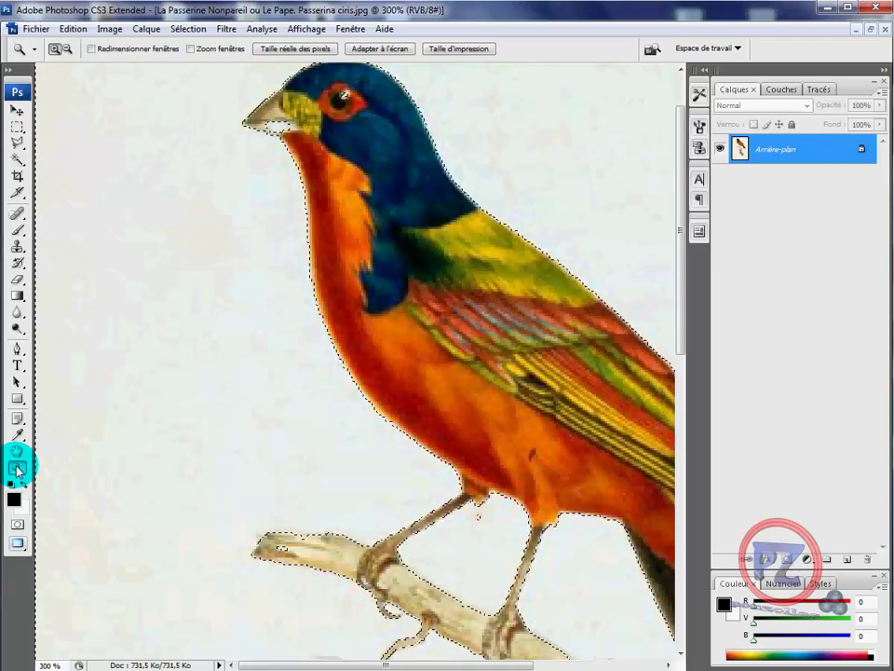
click(207, 327)
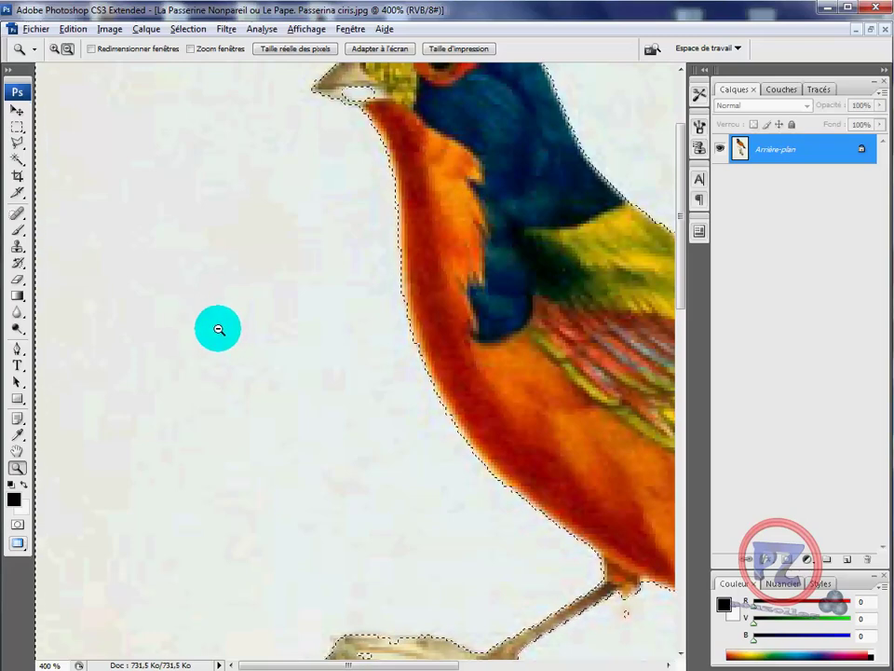
alt+click(219, 328)
alt+click(217, 326)
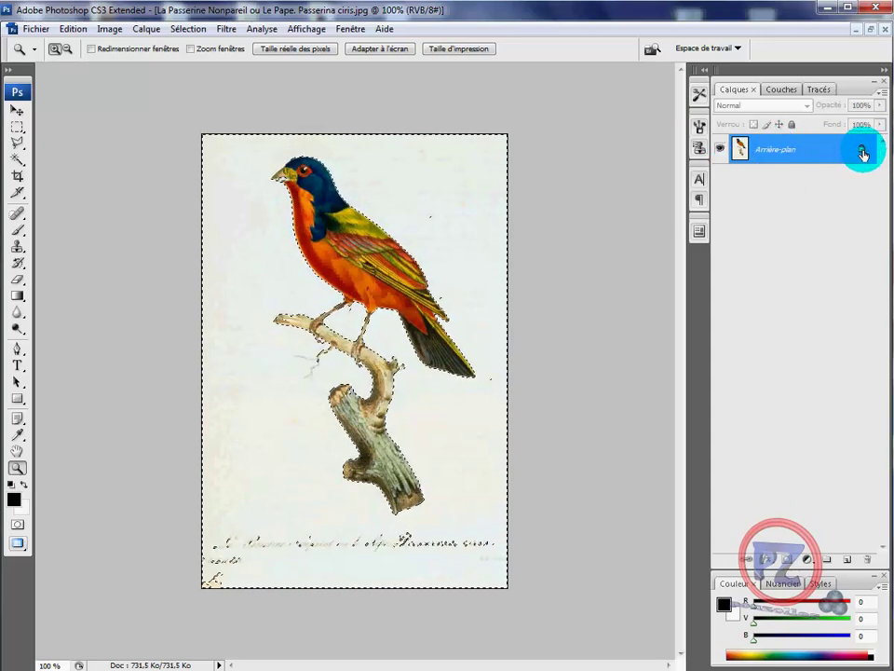
Convert the locked background into a regular layer named Calque 0 and add a new empty layer beneath it
double_click(783, 151)
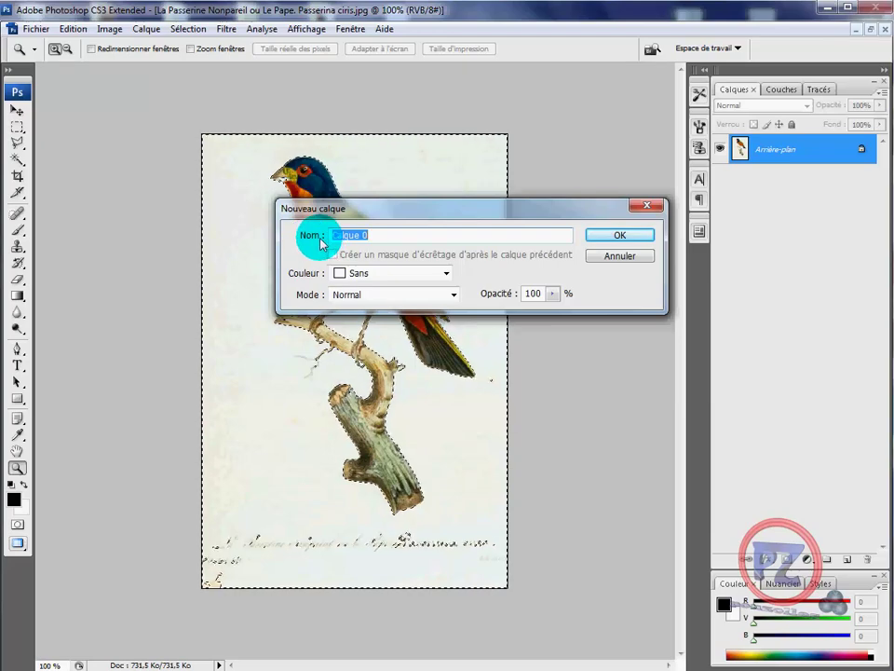
click(617, 238)
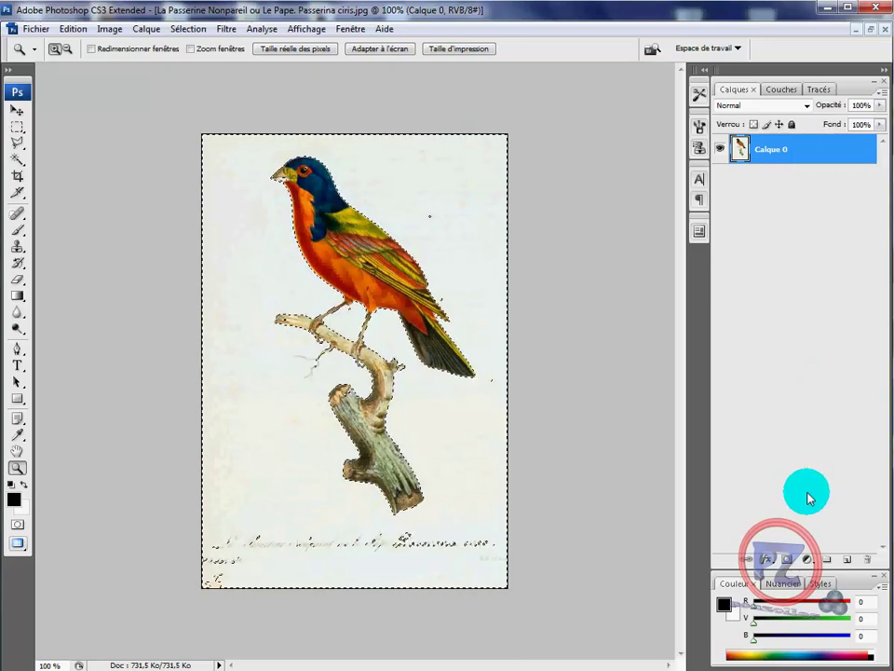
click(849, 561)
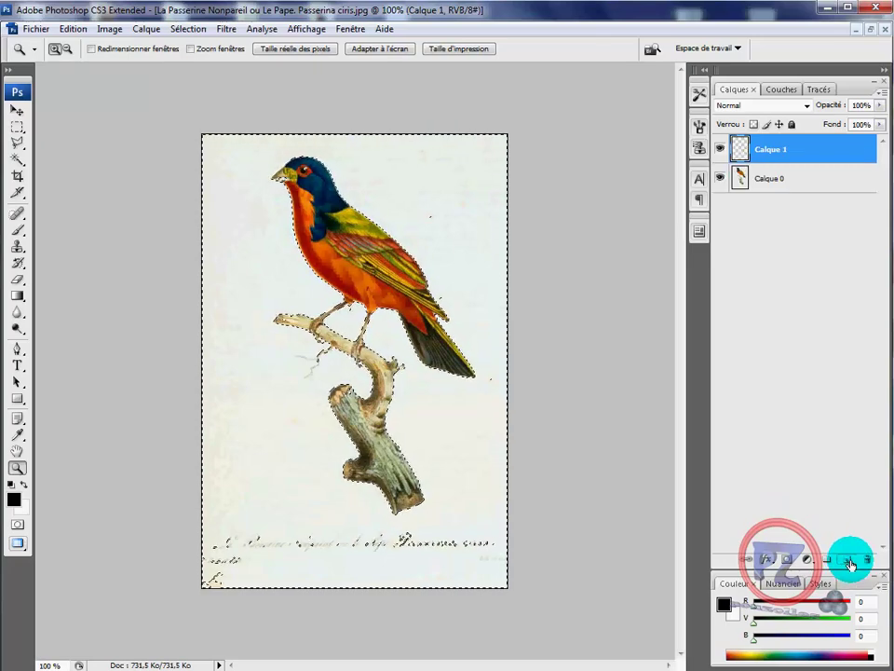
shift+click(801, 173)
drag(804, 180, 811, 196)
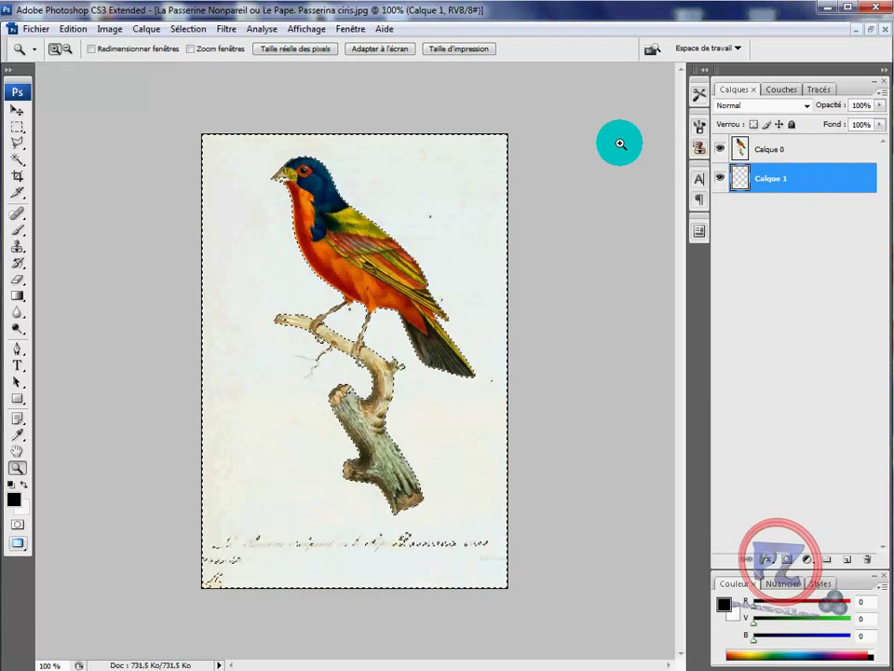
Fill the selected background area on Calque 1 with black using the Paint Bucket and check it by toggling Calque 0's visibility
click(23, 302)
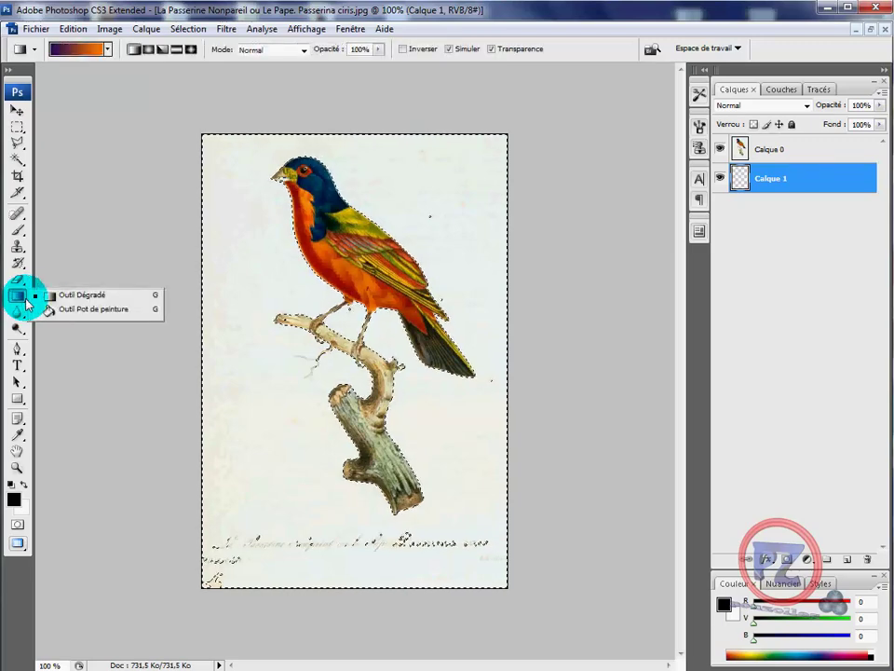
click(71, 309)
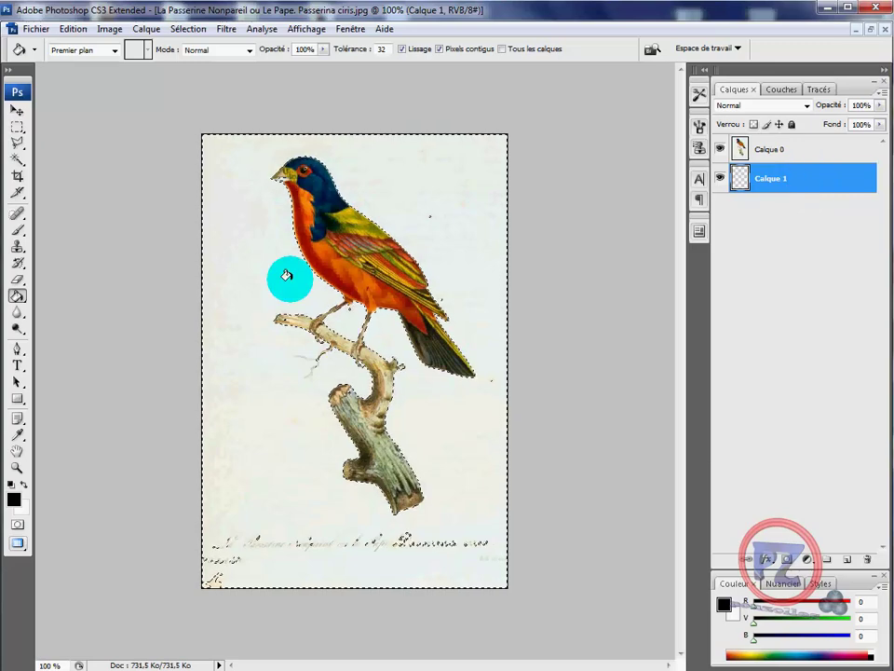
click(243, 287)
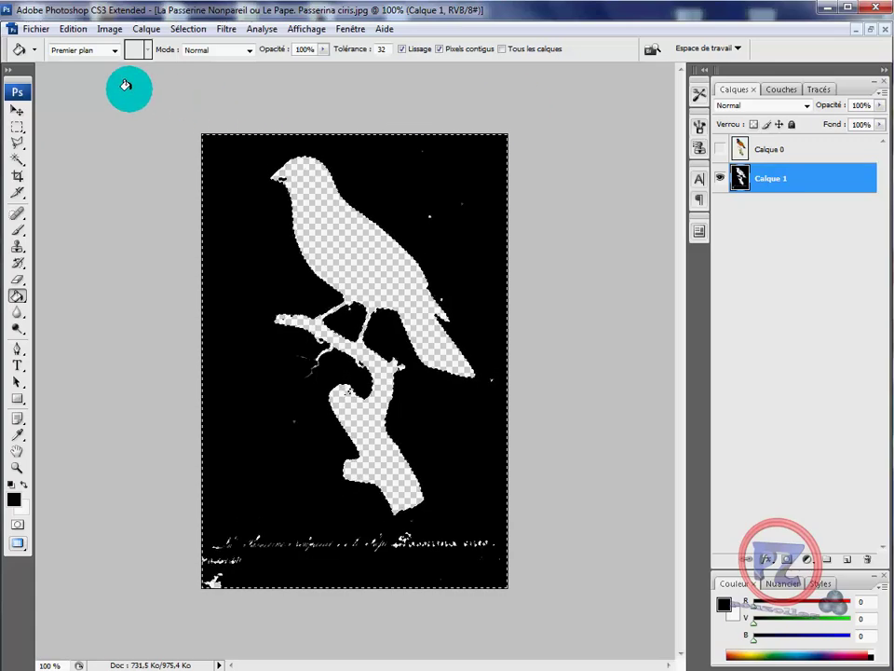
click(722, 151)
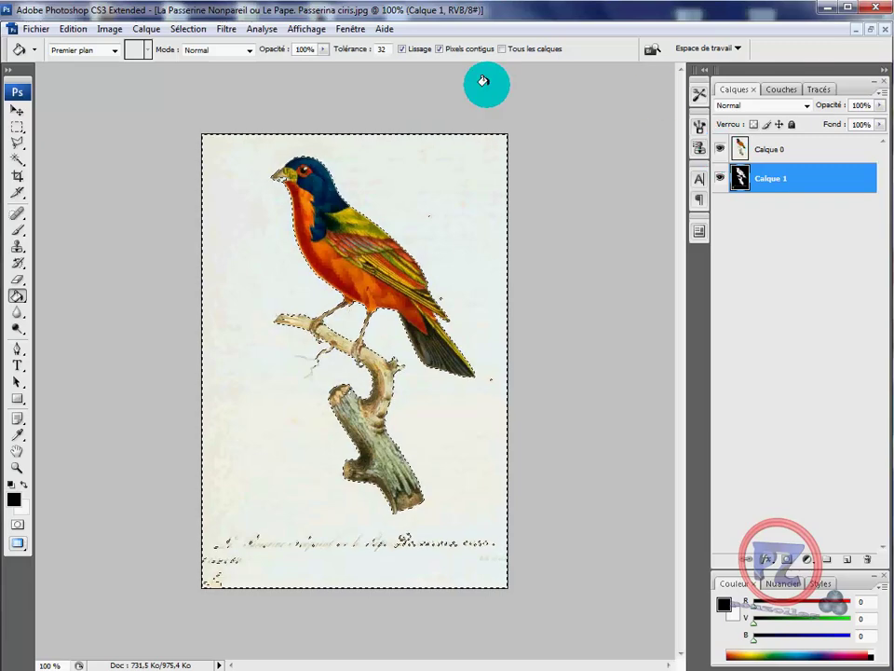
Nudge the selected black fill with the Move tool and undo both the move and the fill
click(16, 111)
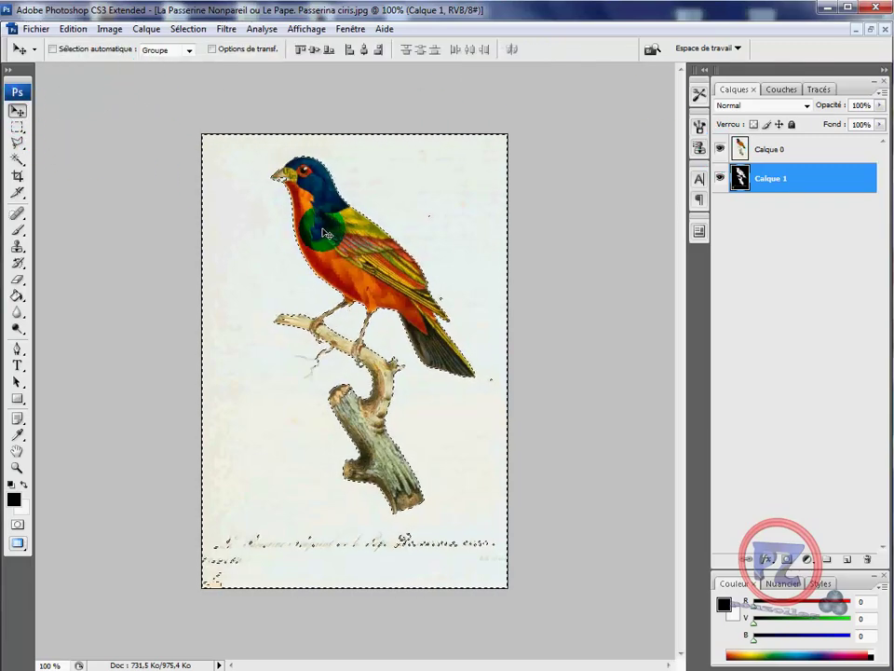
mouse_move(330, 235)
mouse_down()
mouse_move(249, 239)
mouse_move(283, 234)
mouse_move(305, 215)
mouse_move(331, 233)
mouse_up()
click(71, 29)
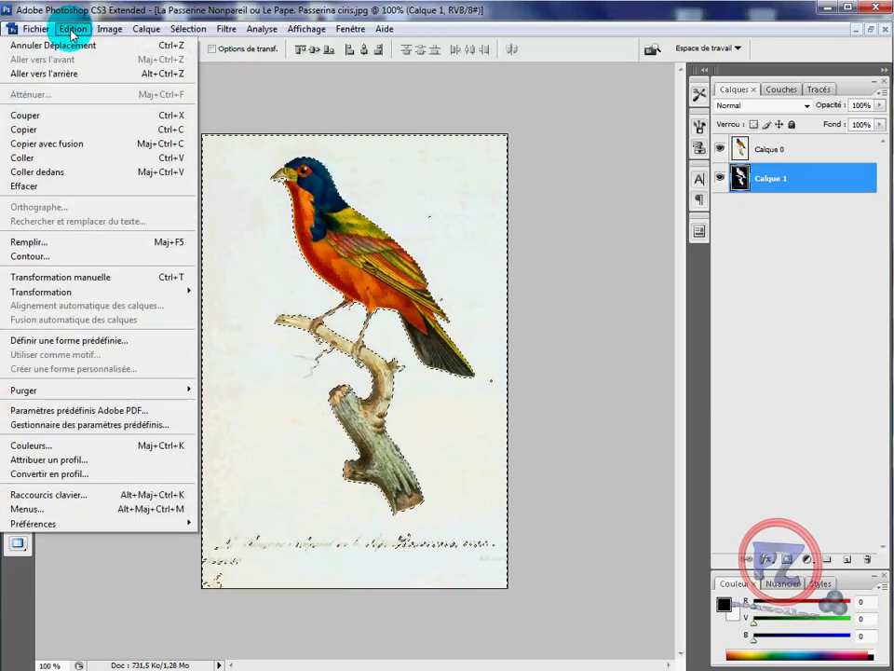
click(57, 45)
click(72, 29)
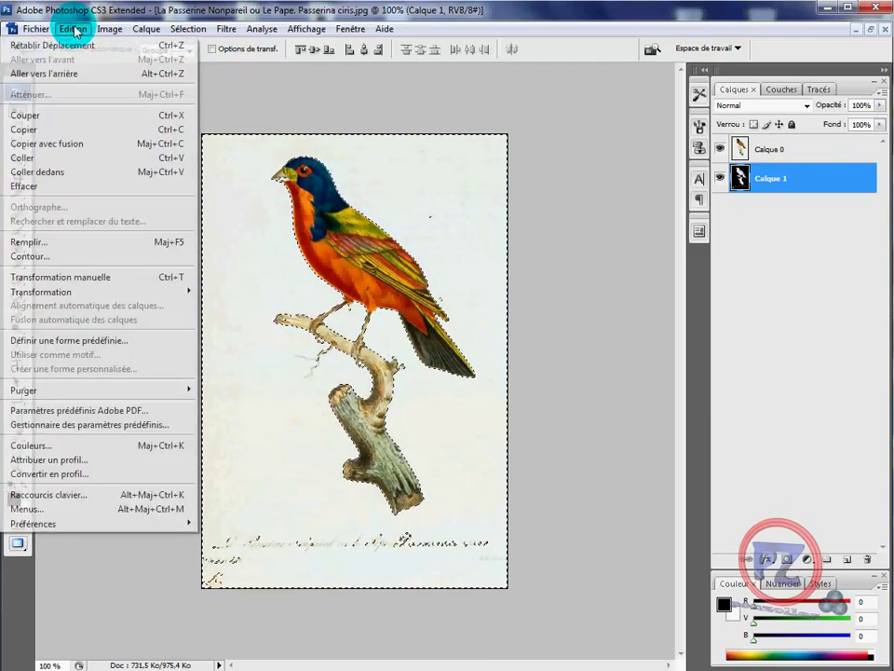
click(58, 73)
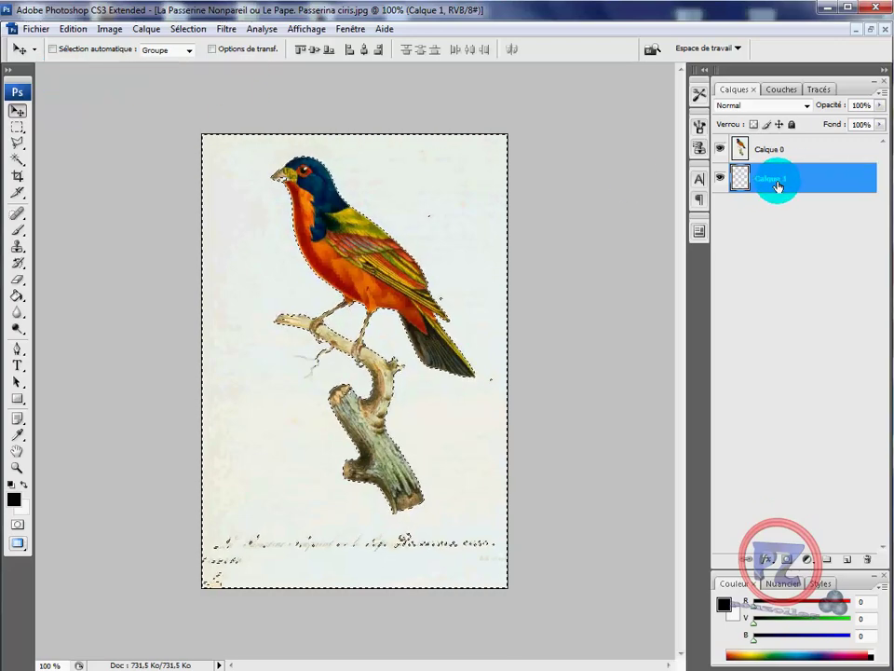
click(351, 250)
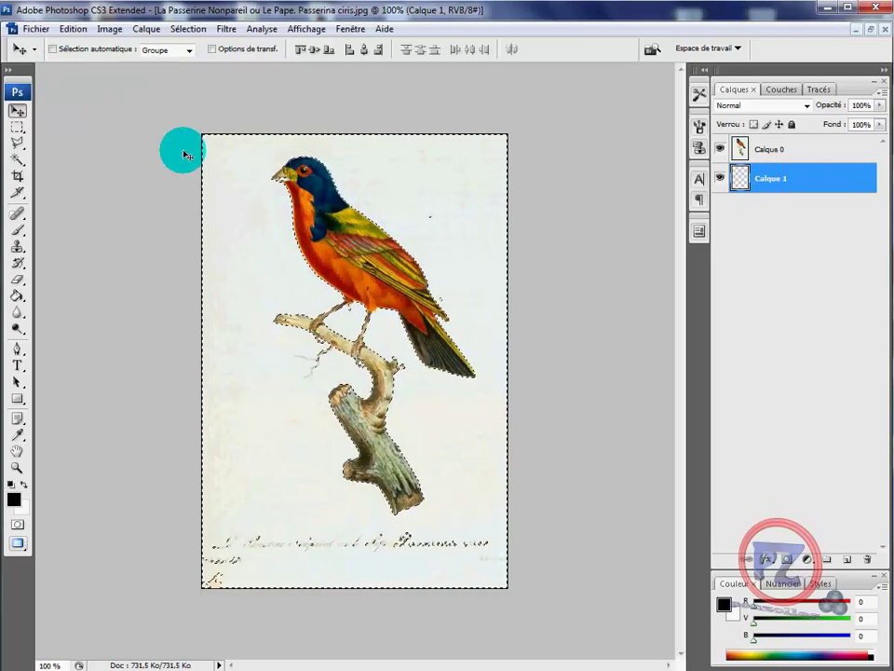
Try to cut the selected area from the empty Calque 1
click(72, 29)
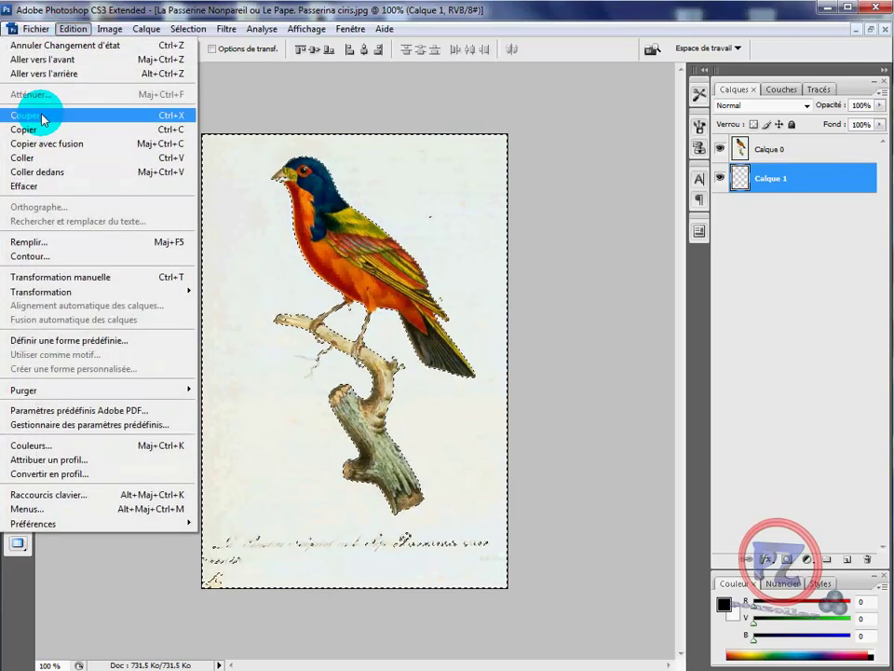
click(42, 119)
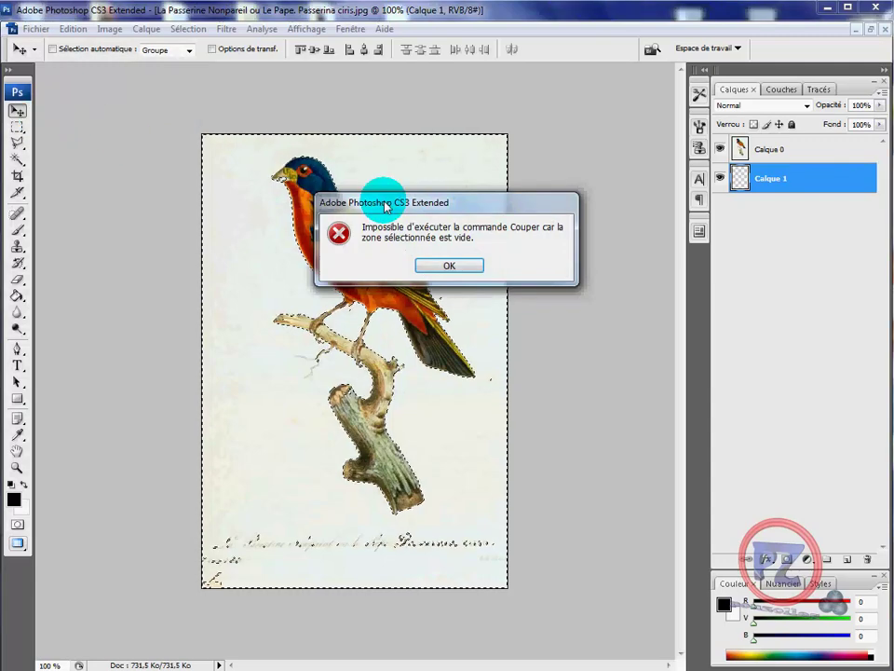
click(451, 266)
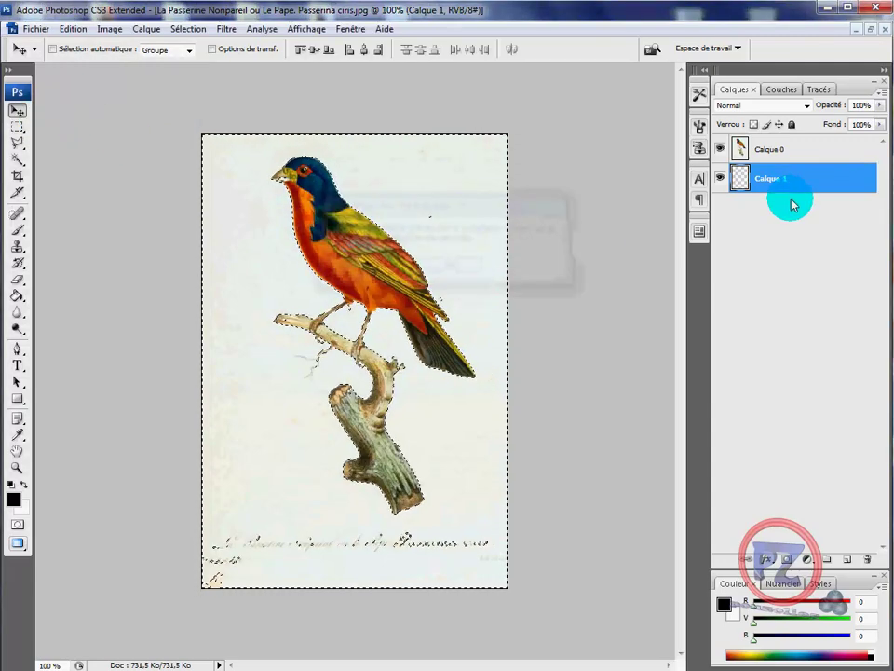
Cut the selected pale background out of Calque 0
click(801, 149)
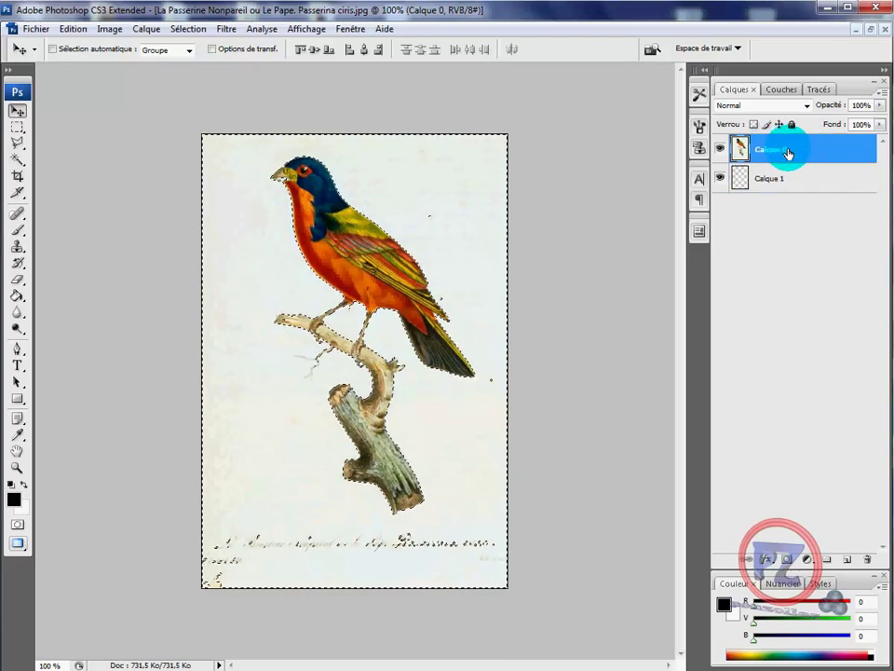
click(73, 29)
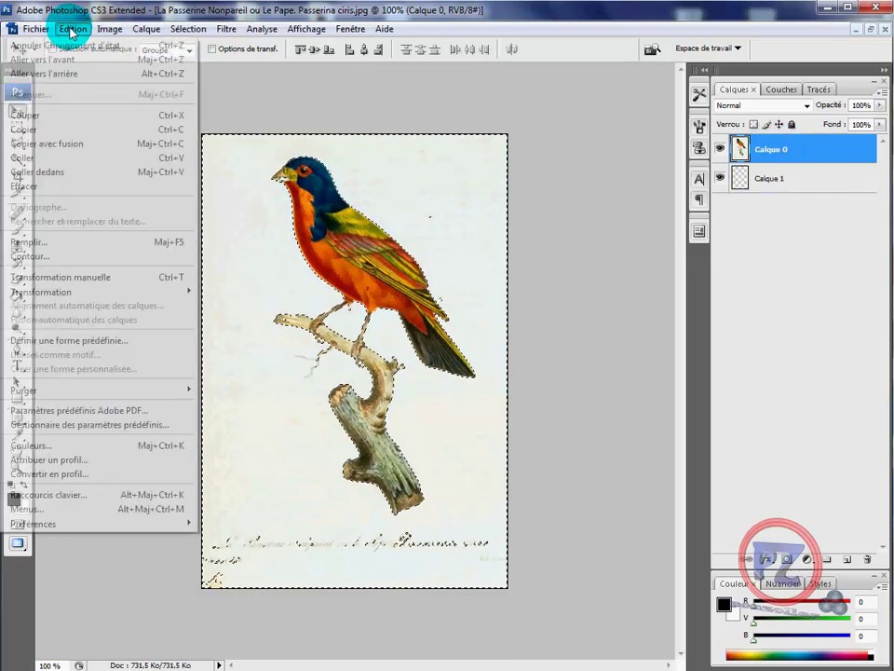
click(51, 115)
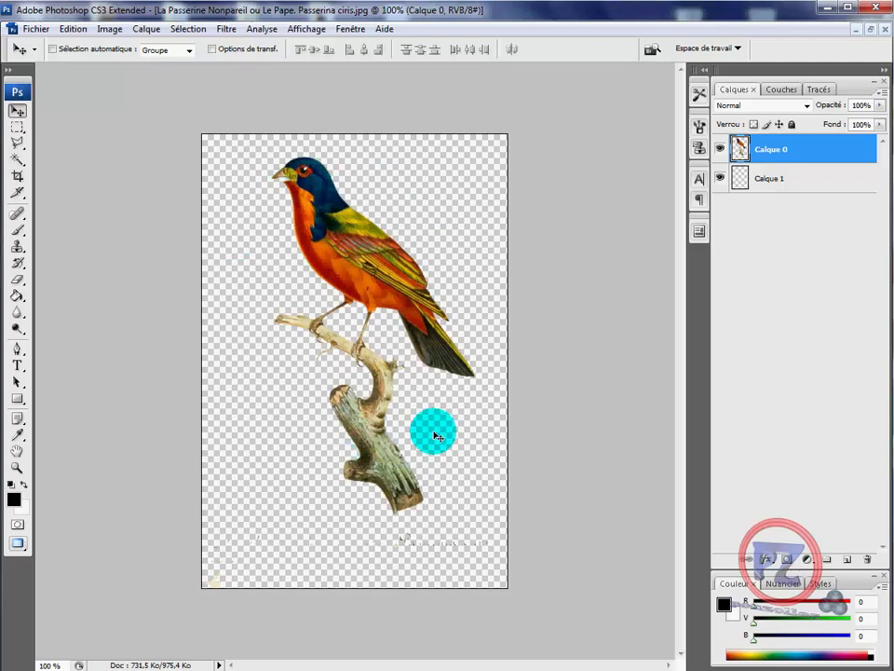
Fill all of Calque 1 with black using the Paint Bucket and check it by hiding and reshowing Calque 0
click(778, 182)
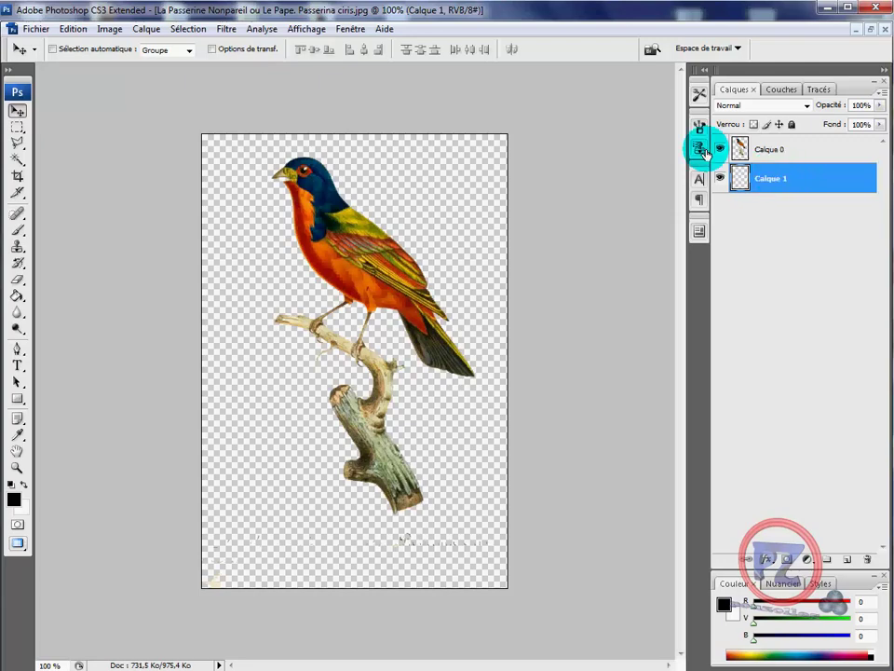
click(17, 296)
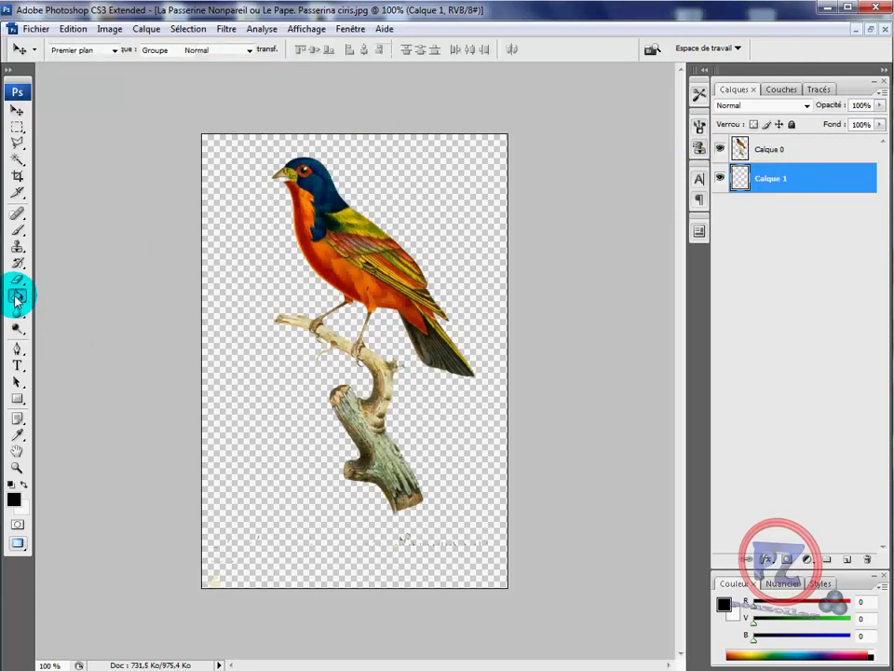
click(220, 291)
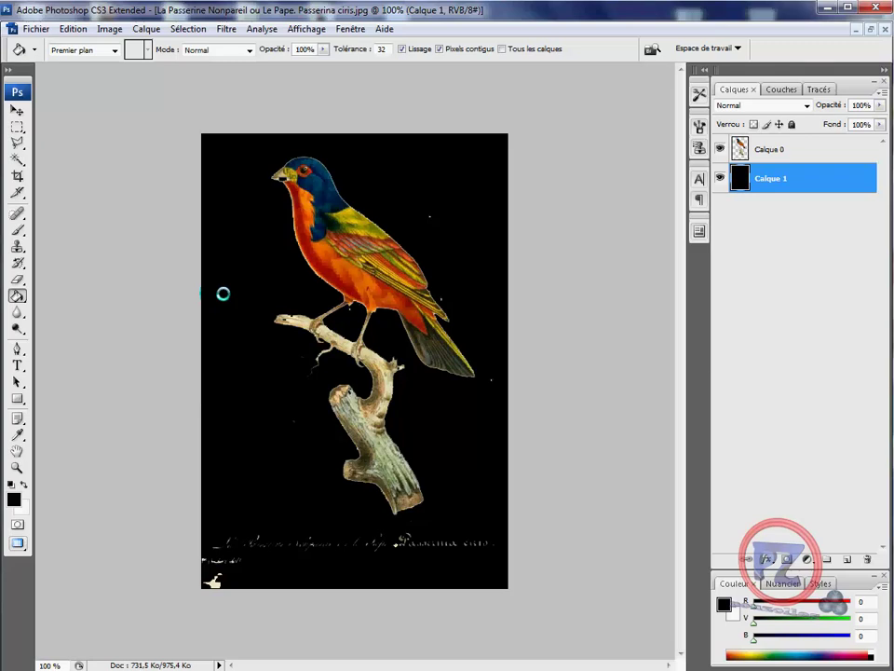
click(719, 149)
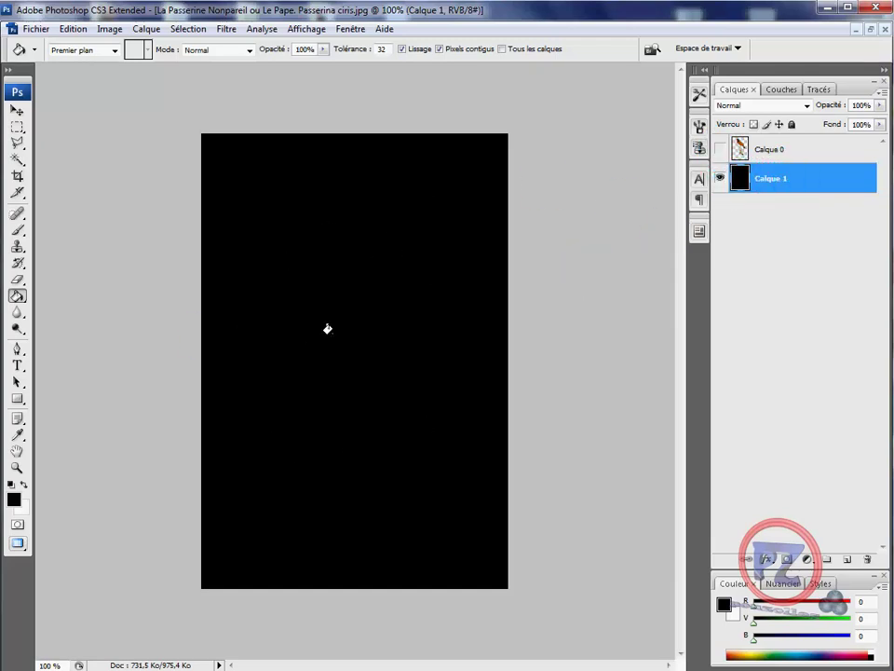
click(720, 151)
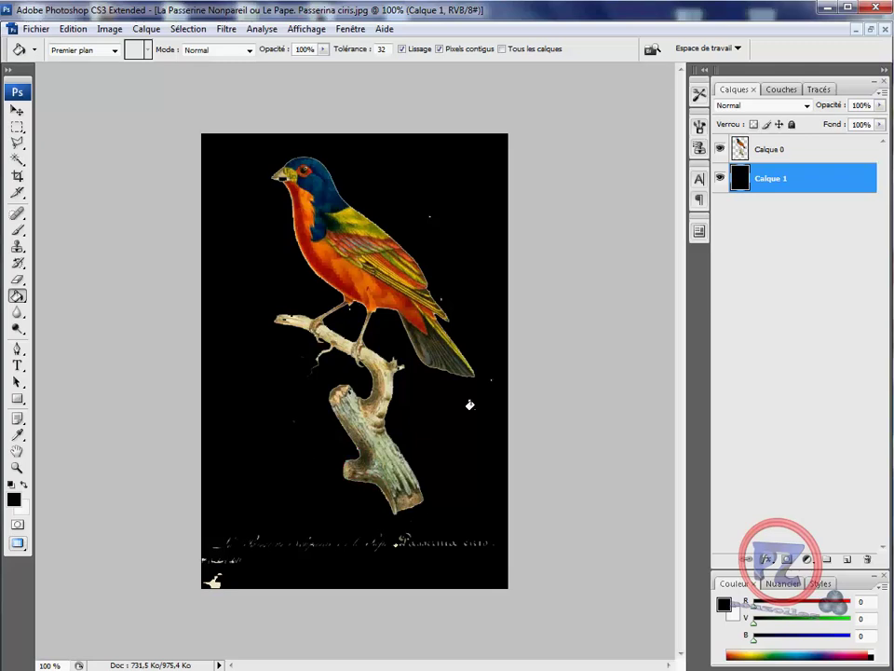
Examine the edges of the bird's beak, tail and branch and the lower-left corner of the image against the black background
click(271, 180)
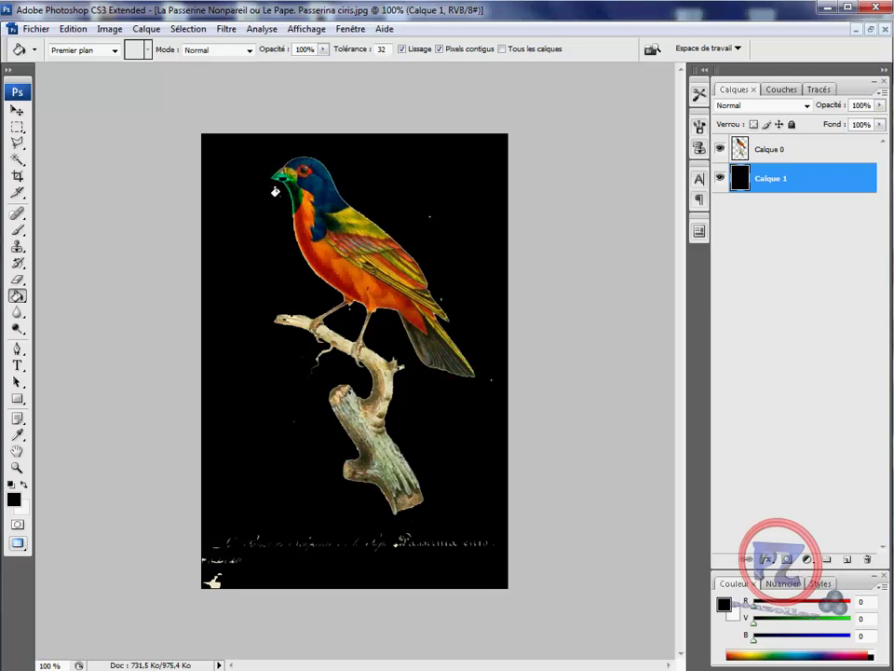
key(ctrl+z)
click(280, 319)
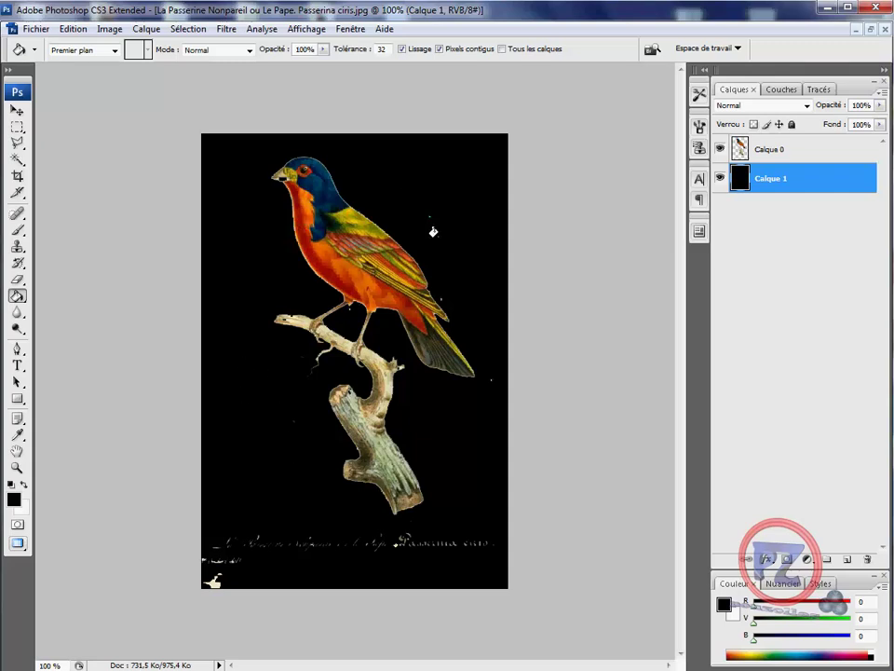
click(17, 111)
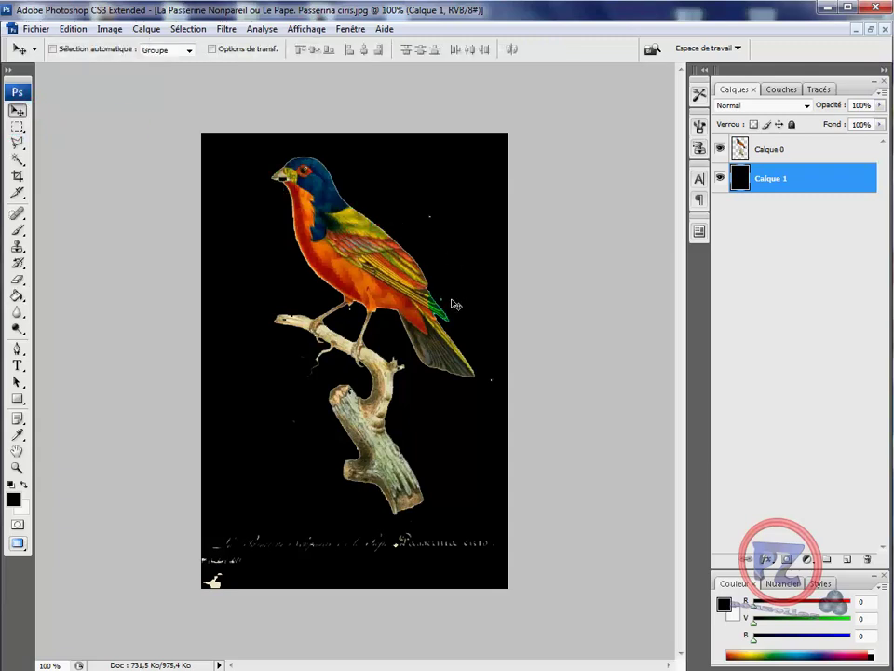
drag(190, 565, 213, 583)
drag(349, 243, 290, 192)
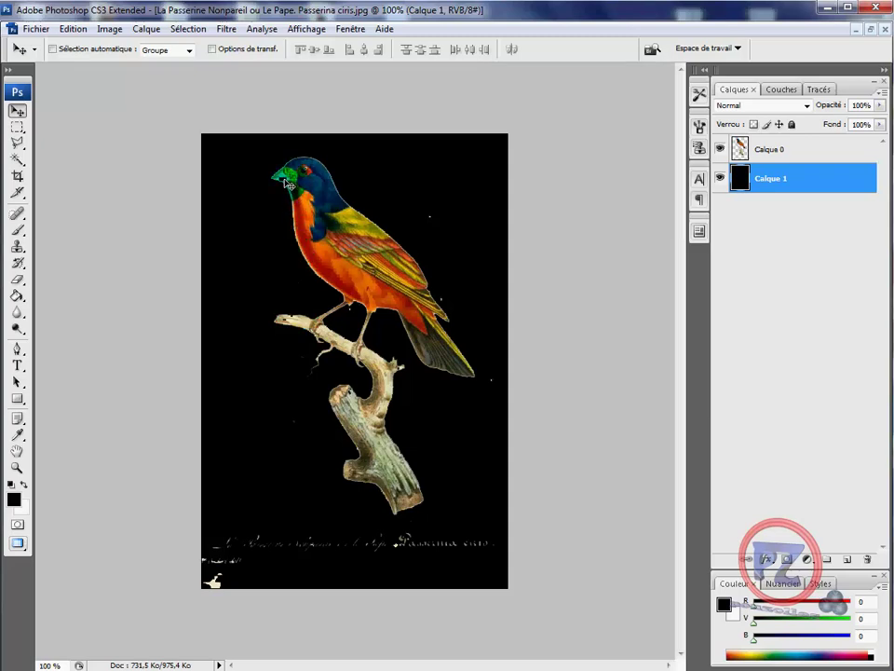
drag(289, 184, 238, 336)
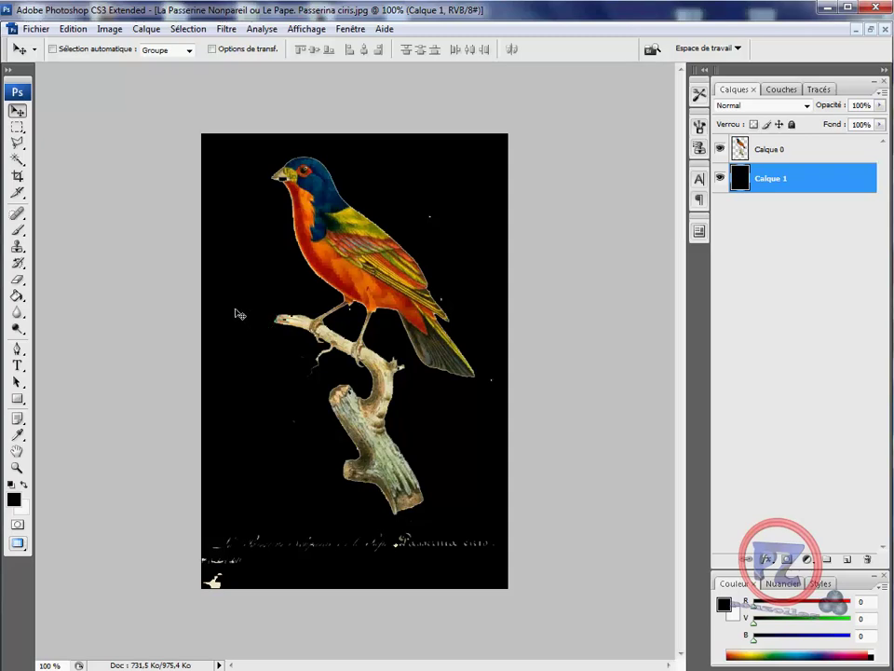
drag(231, 304, 225, 225)
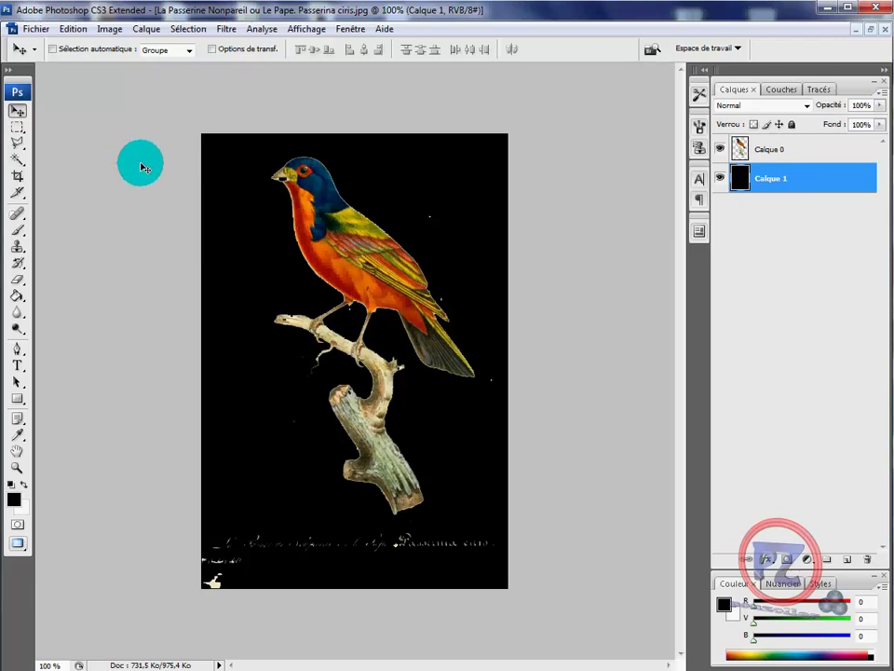
Open the image "img tuto" from the desktop and activate the Magic Wand
click(34, 29)
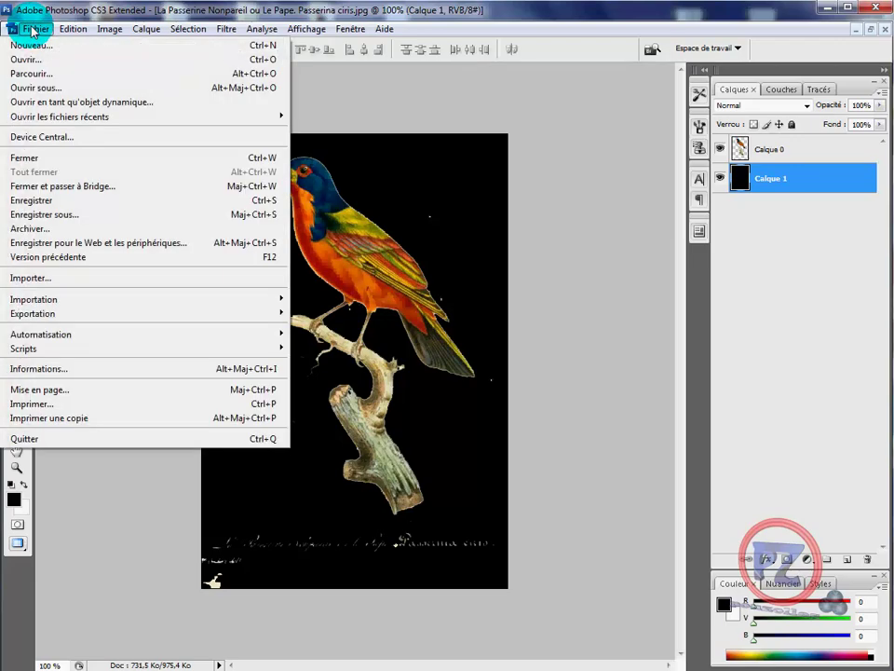
click(34, 59)
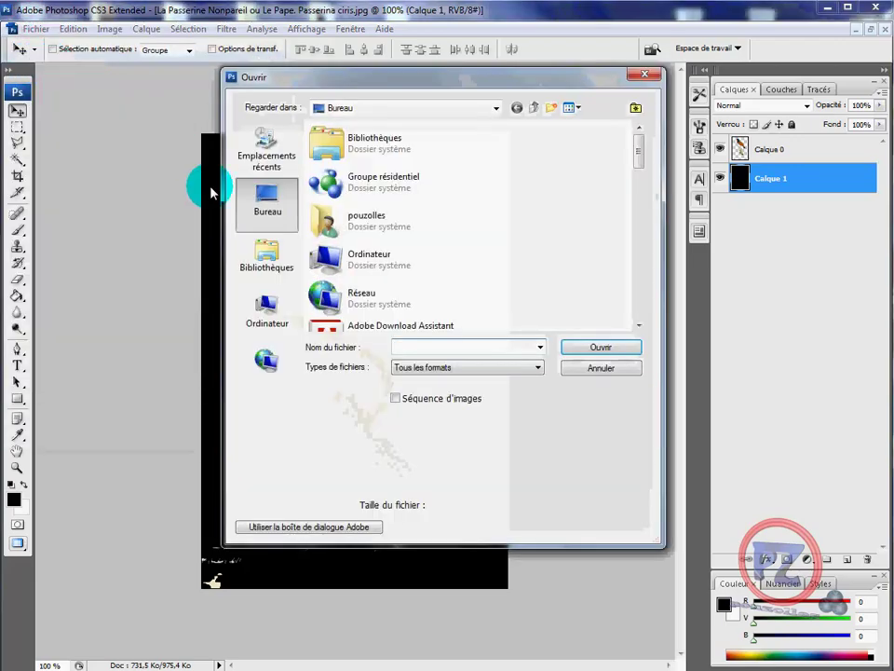
drag(641, 150, 646, 274)
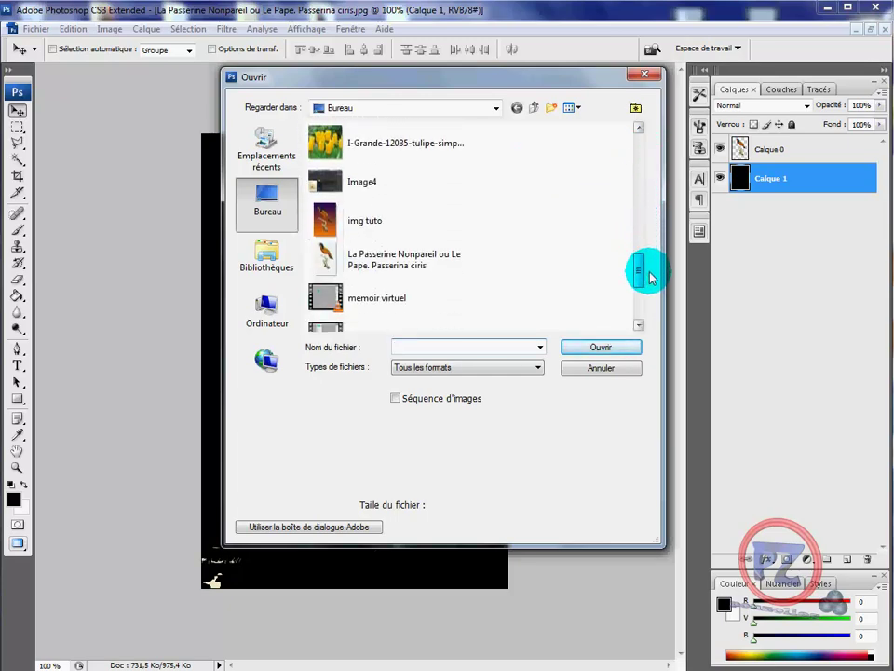
double_click(320, 220)
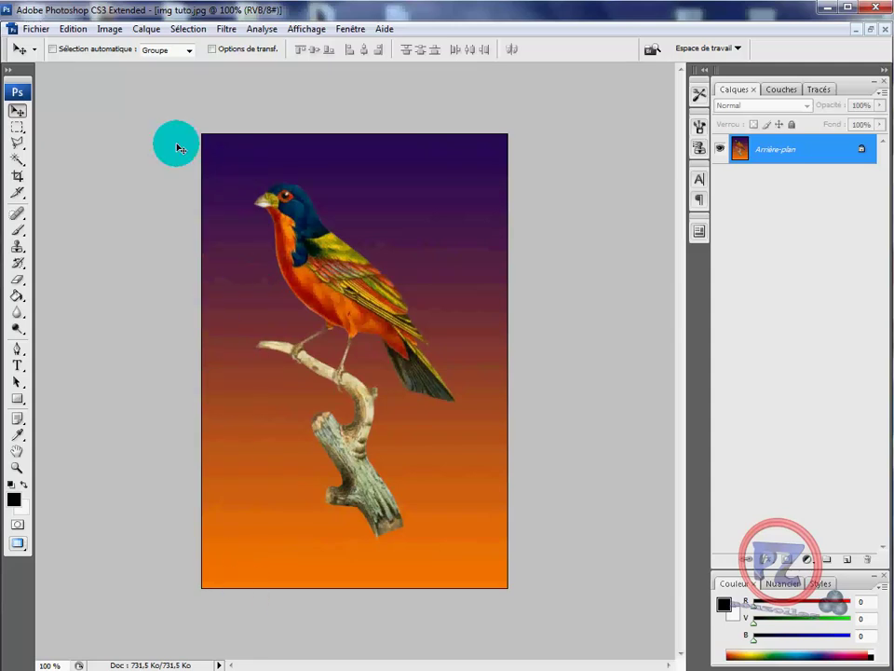
click(18, 162)
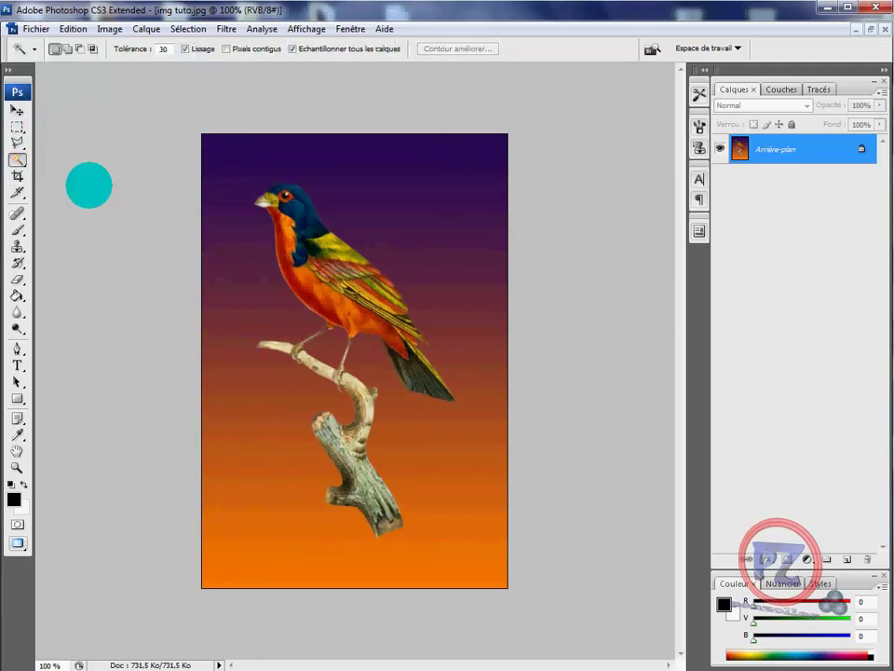
Try selecting the whole gradient background band by band with the Magic Wand at tolerance 30 and contiguous pixels off, then deselect everything
click(220, 161)
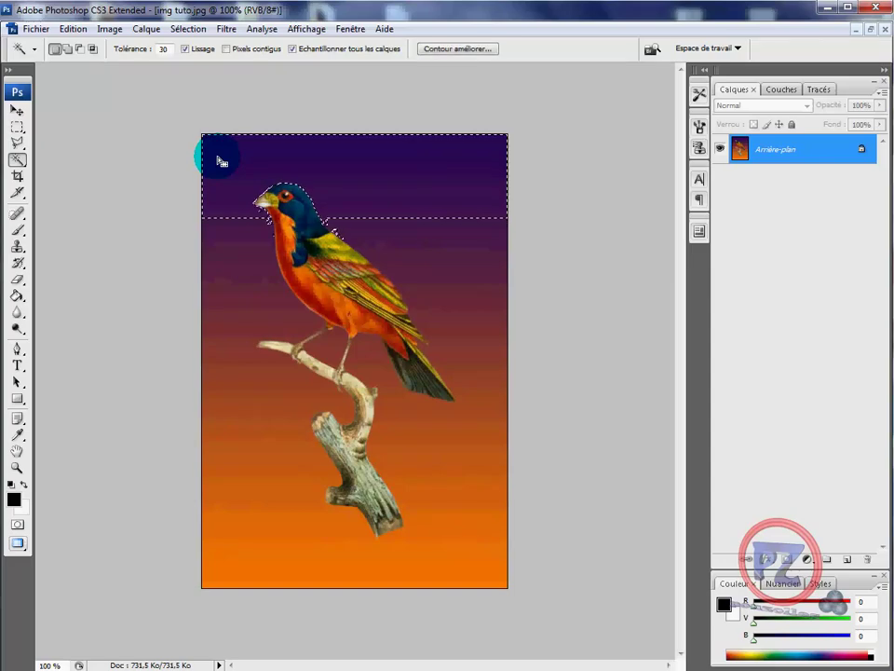
key(alt)
alt+click(449, 228)
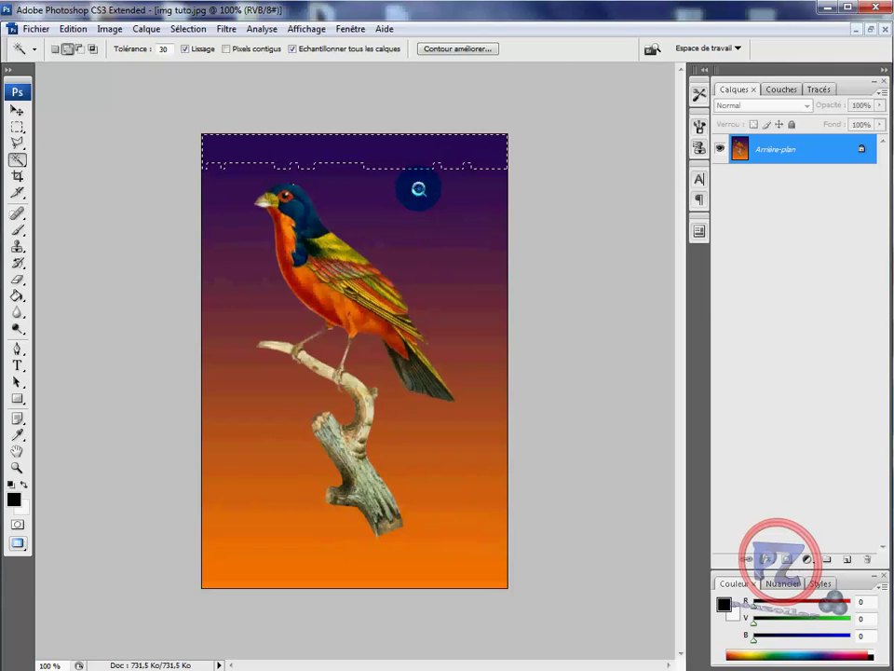
shift+click(419, 191)
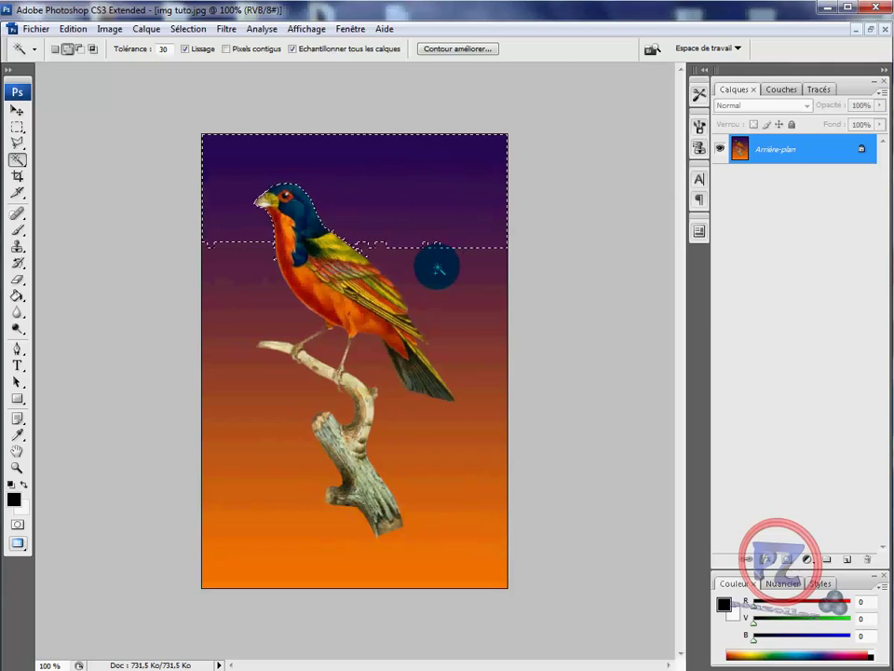
click(438, 269)
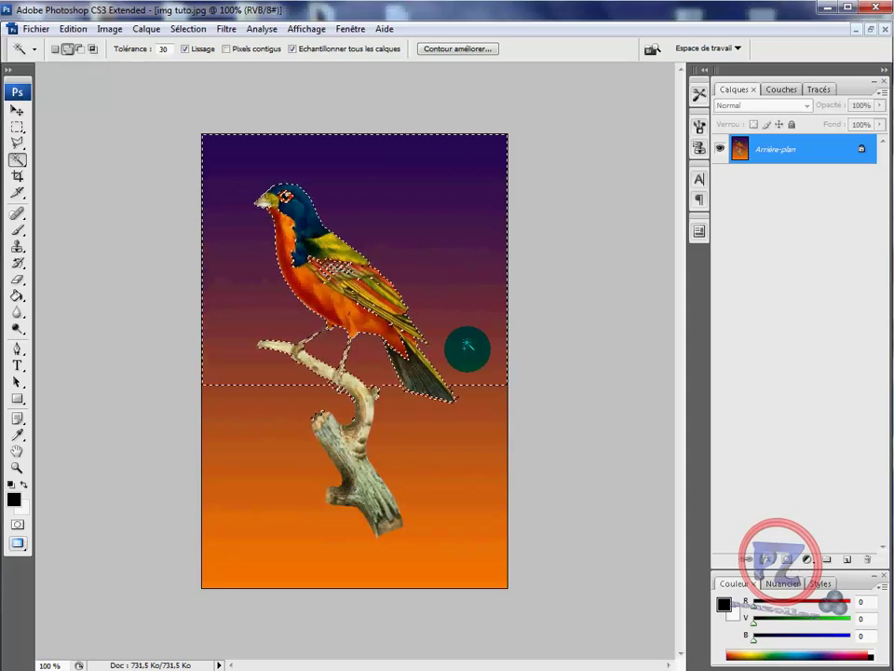
click(473, 470)
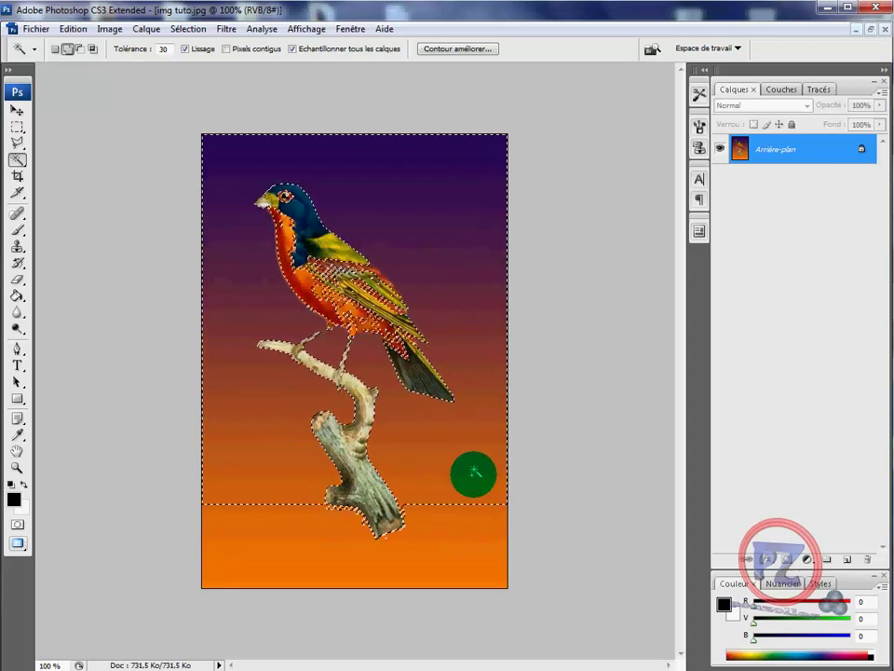
click(469, 545)
click(470, 580)
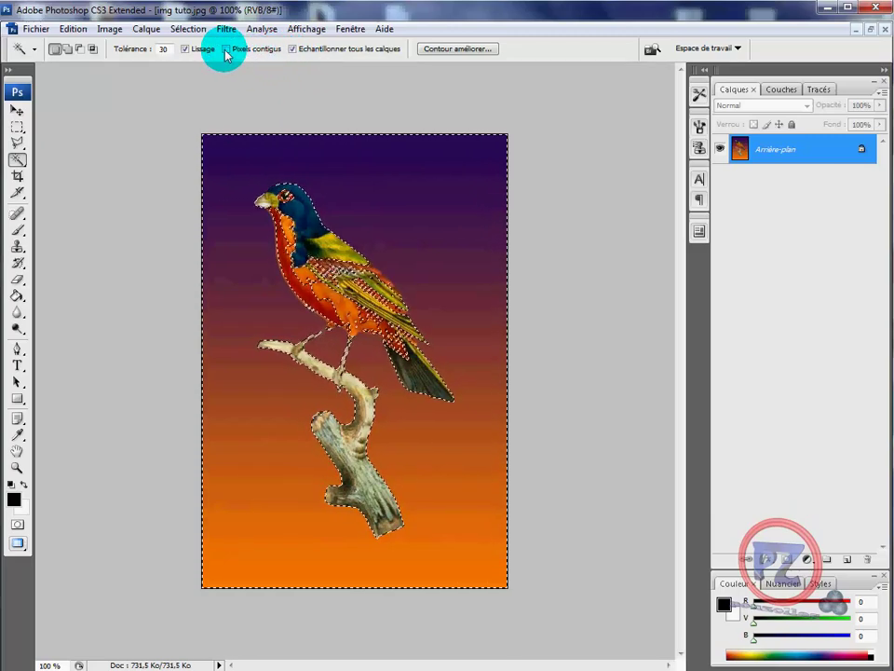
key(ctrl+d)
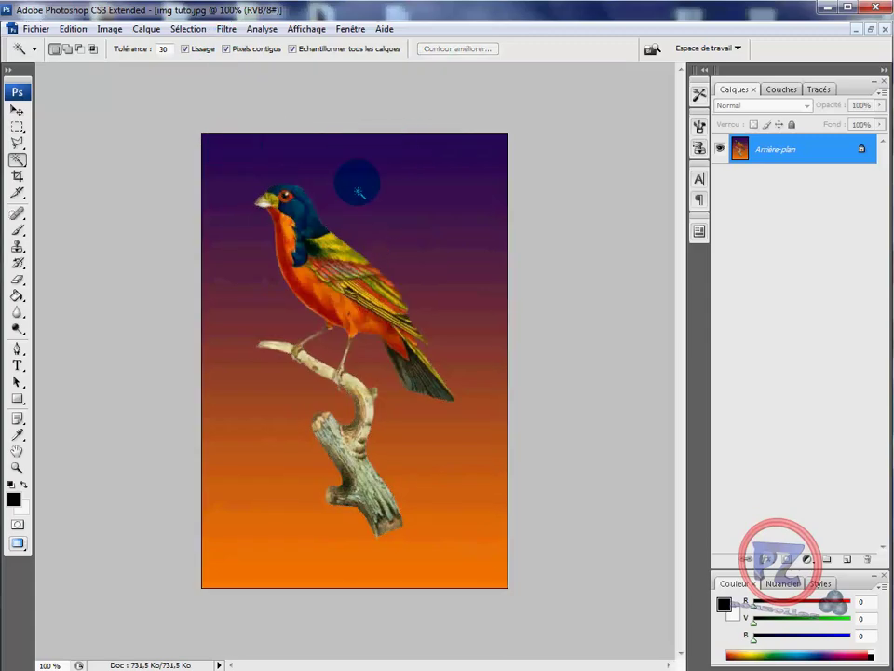
Turn on contiguous pixels and select the whole gradient background around the bird and branch by adding Magic Wand selections band by band
click(290, 272)
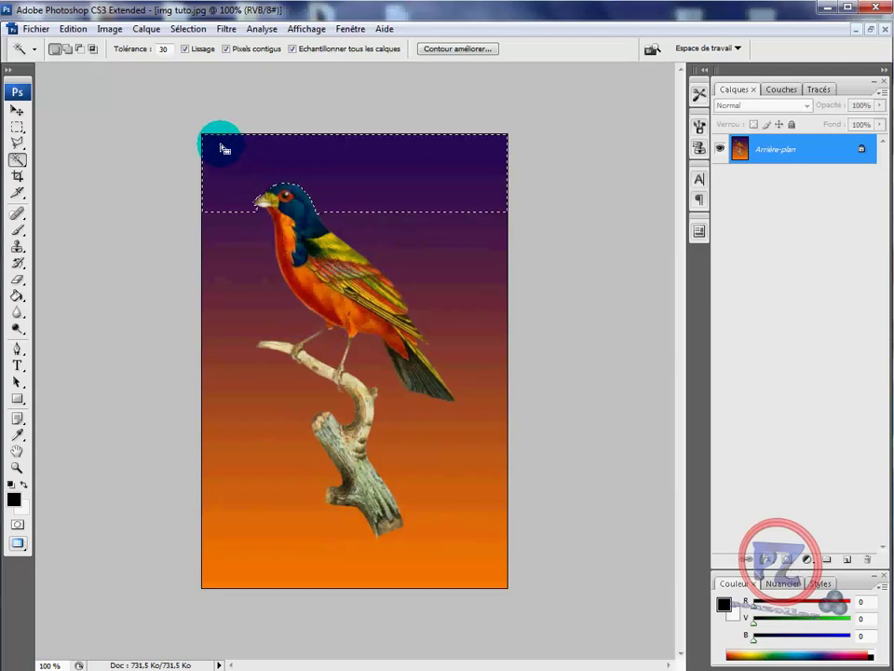
key(alt)
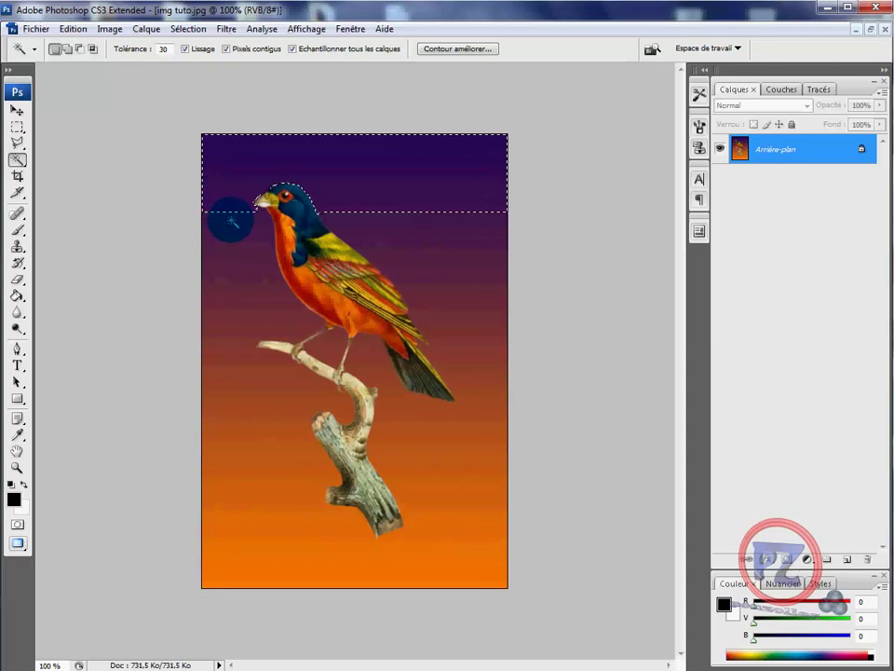
shift+click(233, 222)
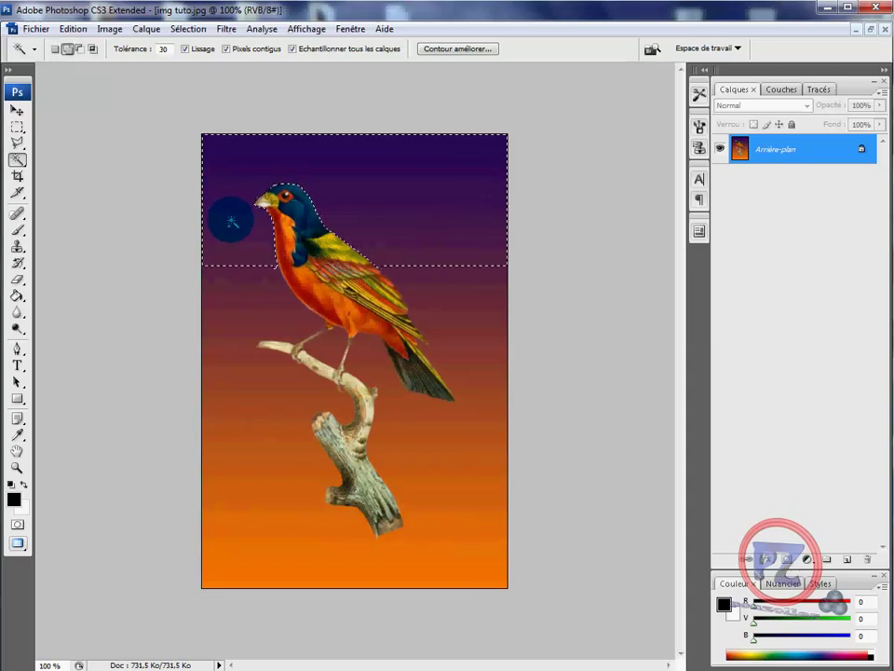
shift+click(233, 298)
shift+click(231, 347)
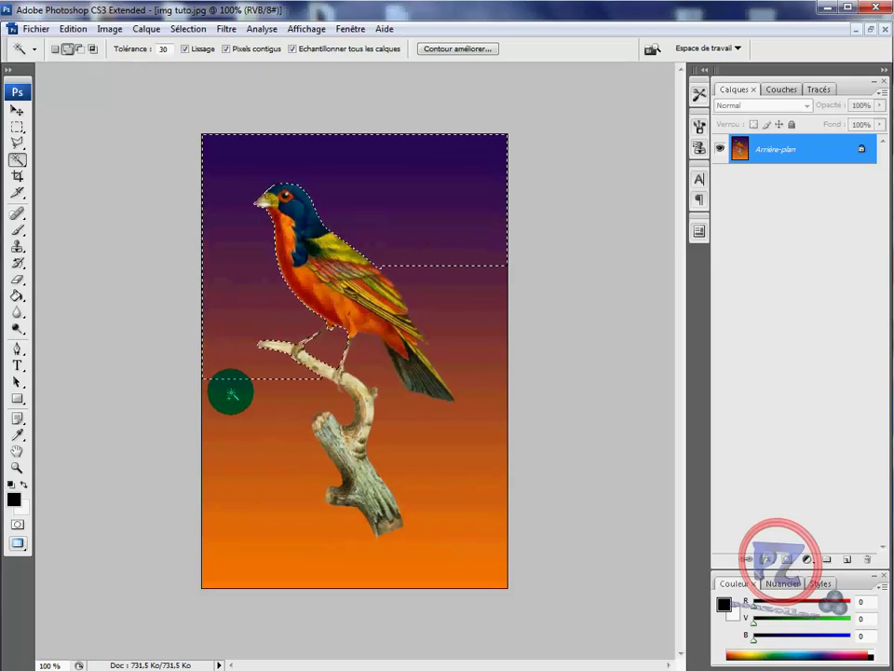
shift+click(238, 461)
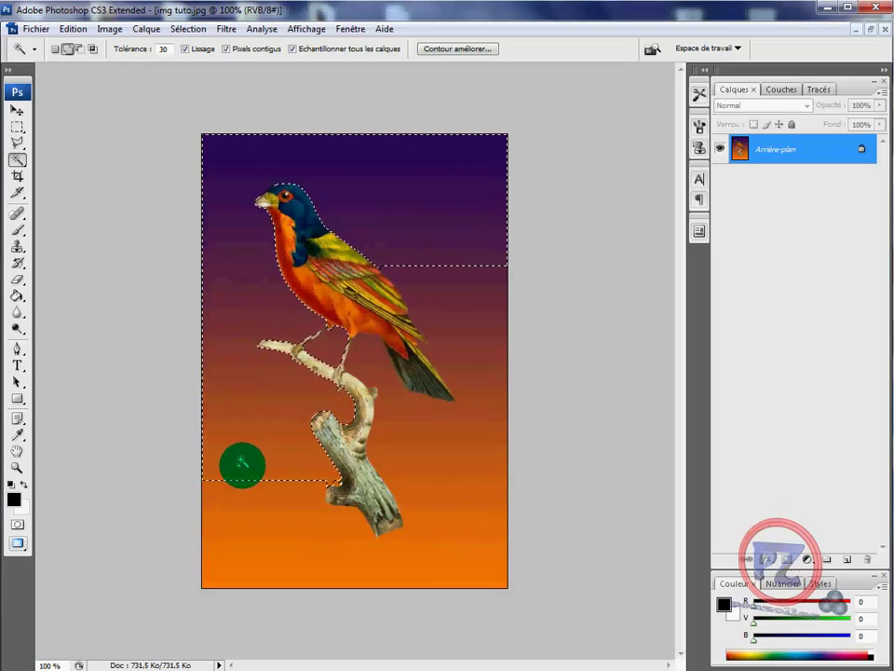
shift+click(256, 547)
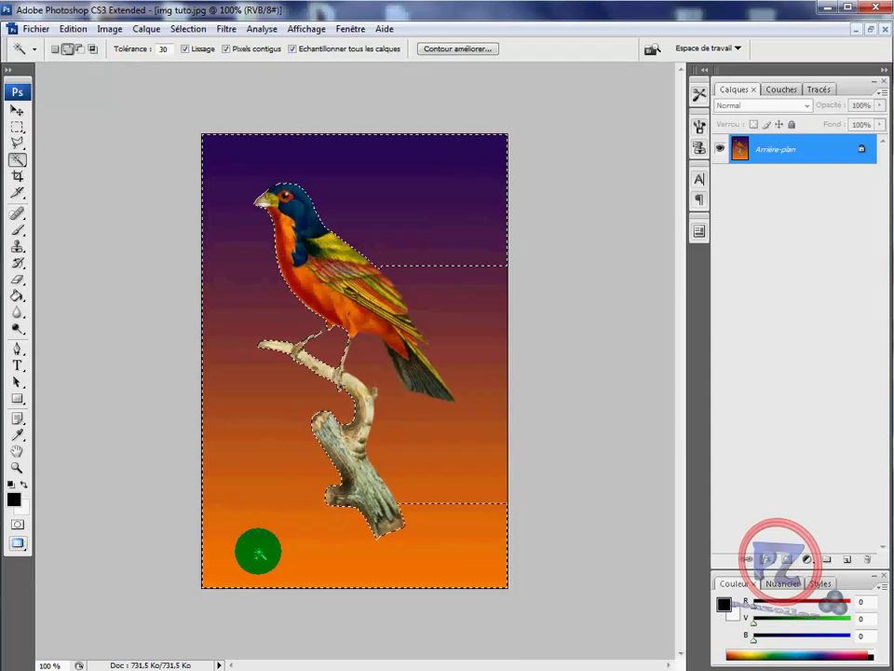
shift+click(465, 312)
shift+click(479, 358)
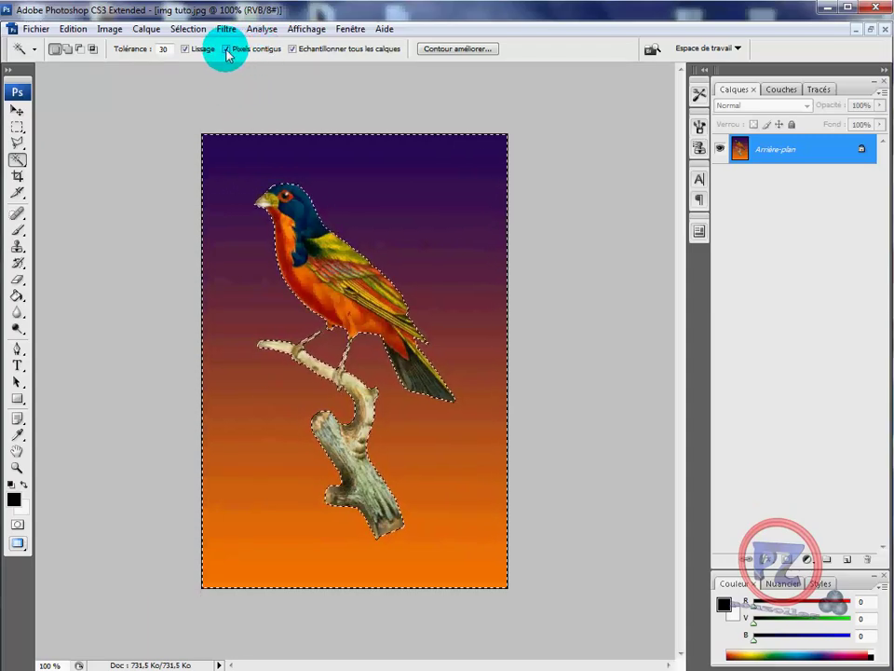
click(407, 249)
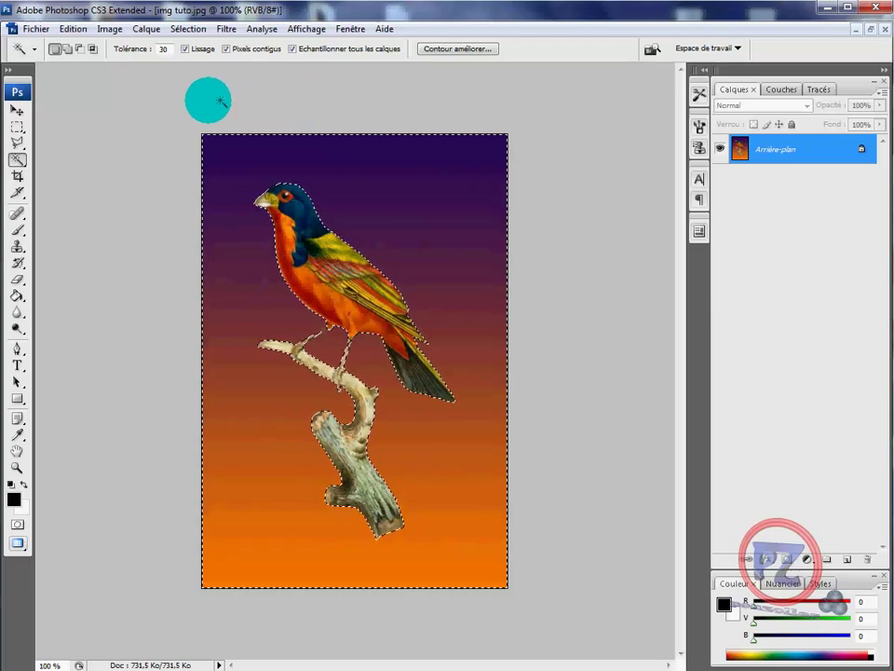
Switch to the Polygonal Lasso and clear the background selection by outlining a small triangle outside the canvas
click(19, 145)
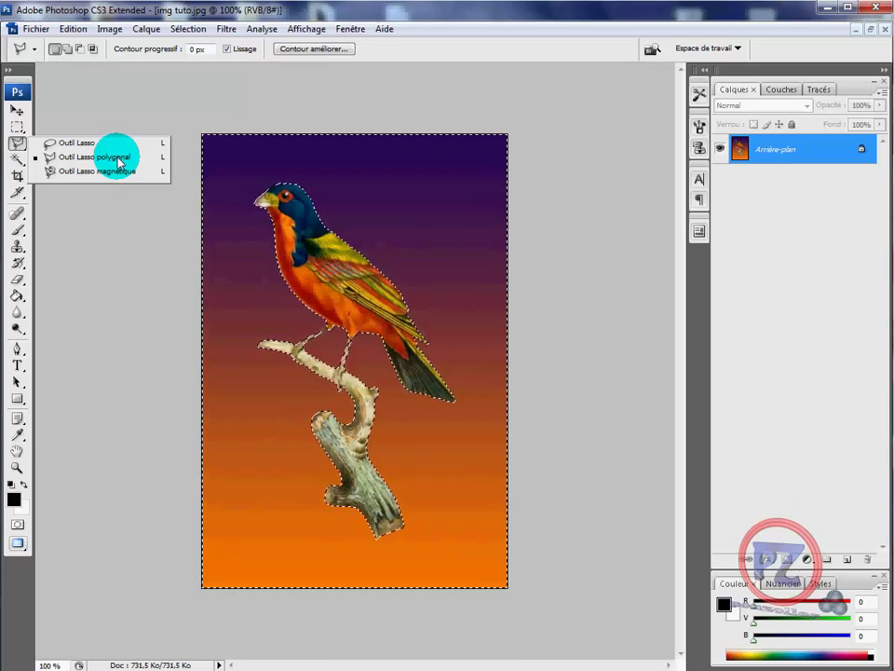
click(110, 265)
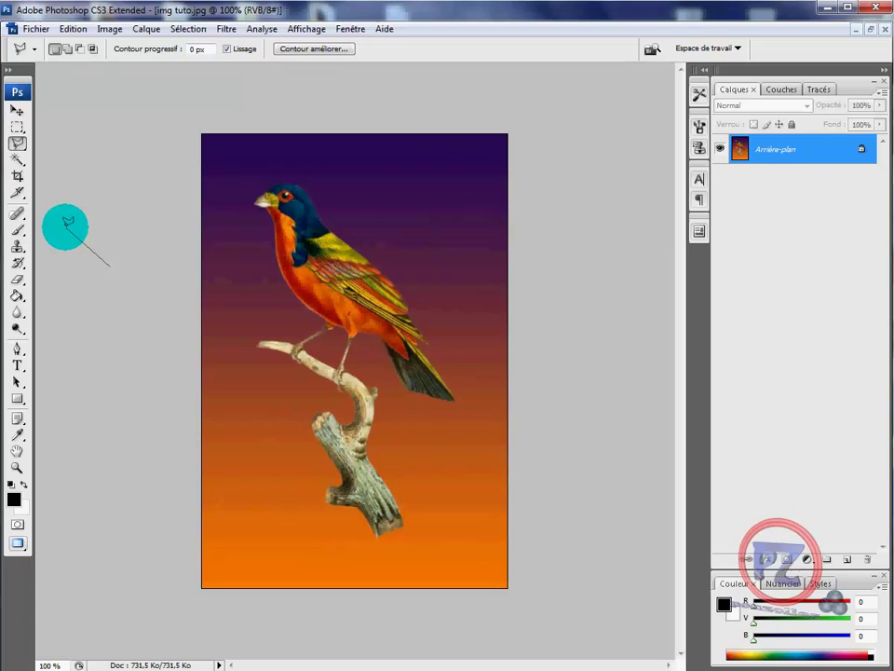
double_click(89, 185)
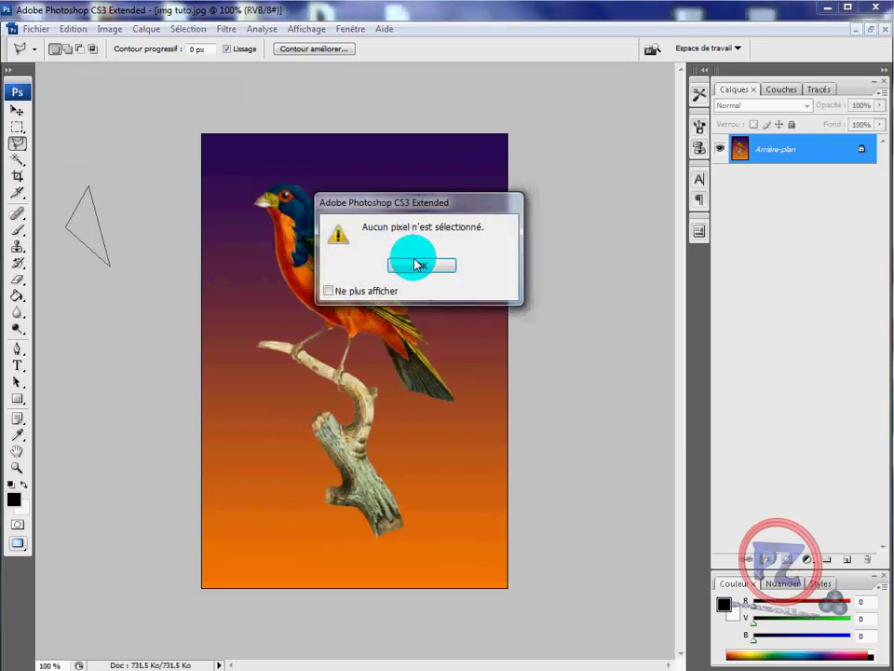
click(416, 264)
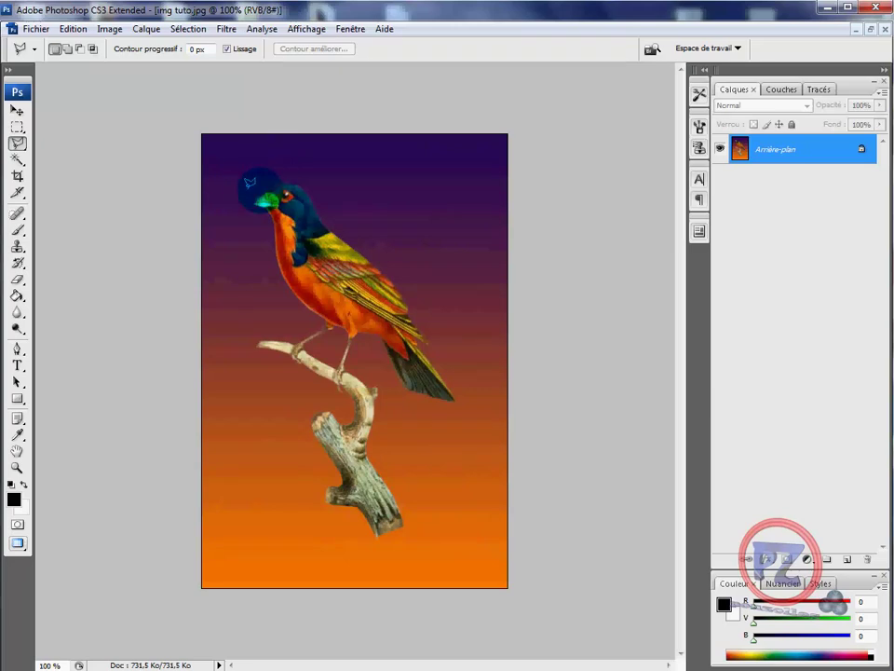